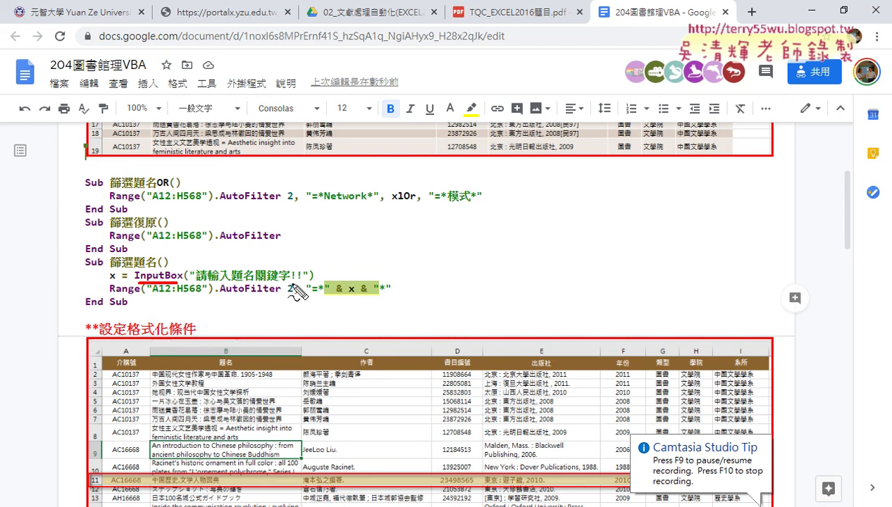
# Step: Draw a red arrow from InputBox back to "x =", showing the answer is stored in x
pyautogui.moveTo(220, 275)
pyautogui.mouseDown()
pyautogui.moveTo(119, 270)
pyautogui.moveTo(120, 279)
pyautogui.mouseUp()
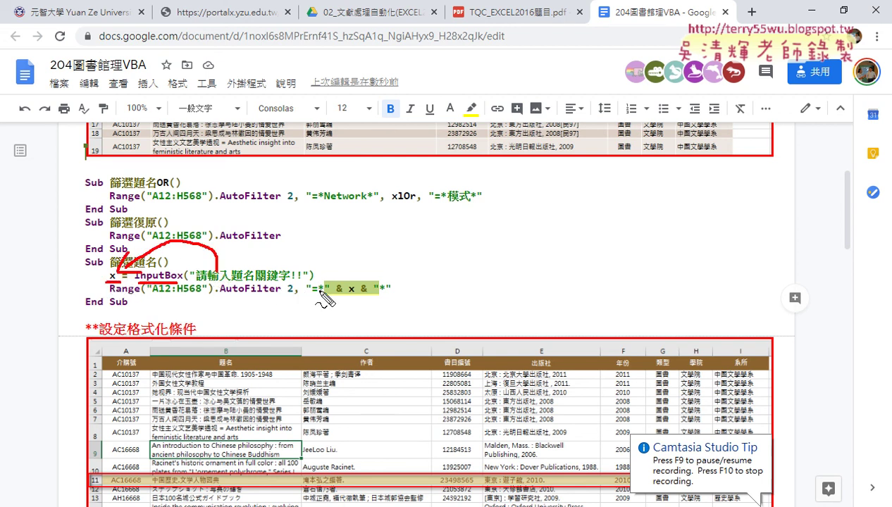
# Step: Underline "Network" in red in the AutoFilter OR line
pyautogui.moveTo(324, 205); pyautogui.dragTo(361, 205)
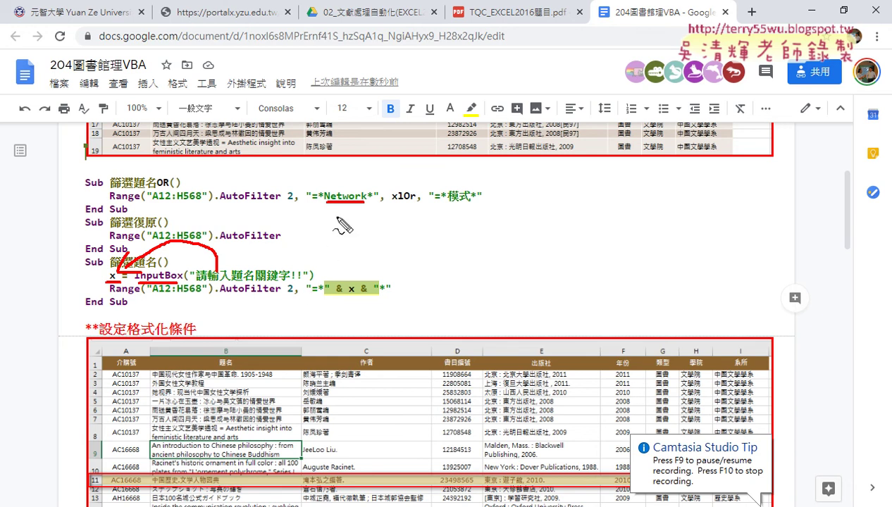
# Step: Mark up the =*Network* criterion and its quotes with pen annotations, then clear them
pyautogui.moveTo(324, 185); pyautogui.dragTo(324, 215)
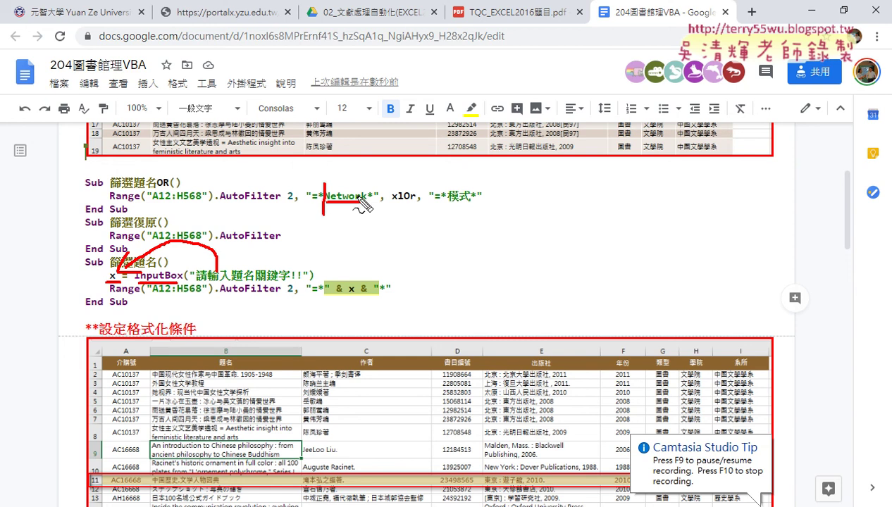
pyautogui.moveTo(366, 181); pyautogui.dragTo(366, 211)
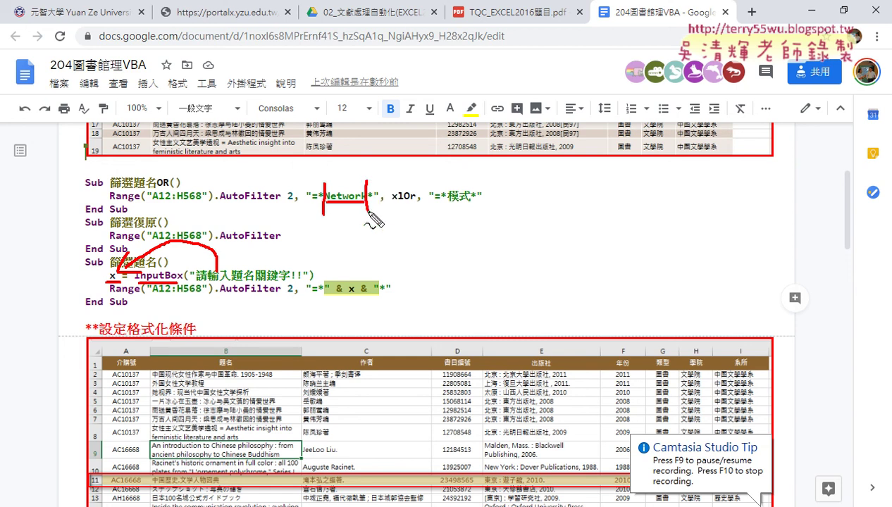
pyautogui.moveTo(306, 200); pyautogui.dragTo(311, 201)
pyautogui.moveTo(324, 171)
pyautogui.mouseDown()
pyautogui.moveTo(328, 179)
pyautogui.moveTo(367, 173)
pyautogui.mouseUp()
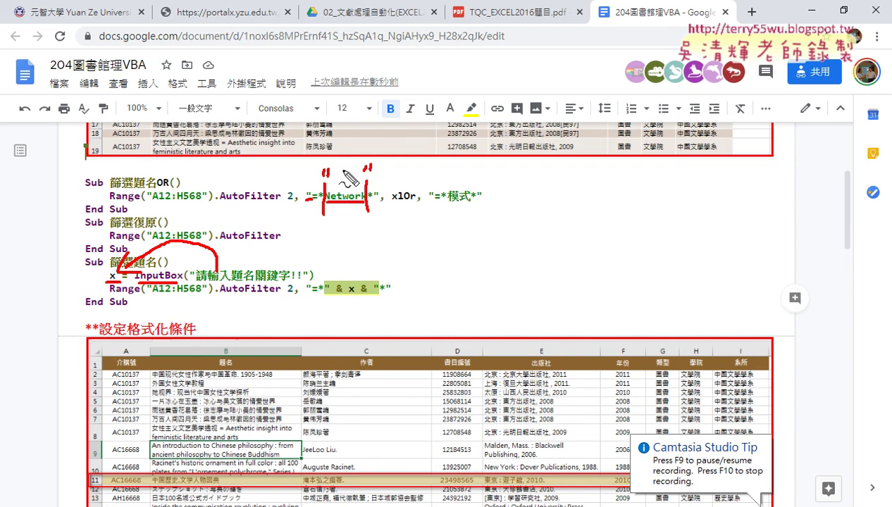
pyautogui.moveTo(333, 163); pyautogui.dragTo(352, 165)
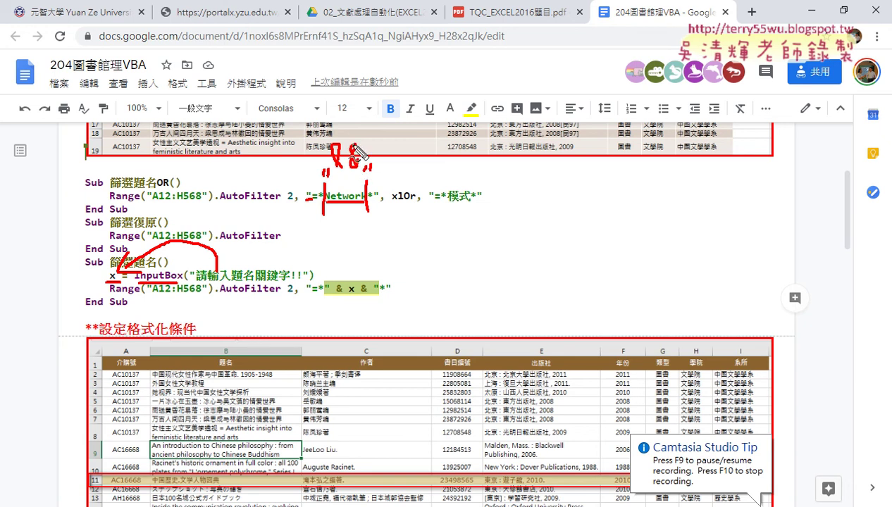
pyautogui.moveTo(346, 117)
pyautogui.mouseDown()
pyautogui.moveTo(356, 134)
pyautogui.moveTo(345, 135)
pyautogui.mouseUp()
pyautogui.press('Escape')
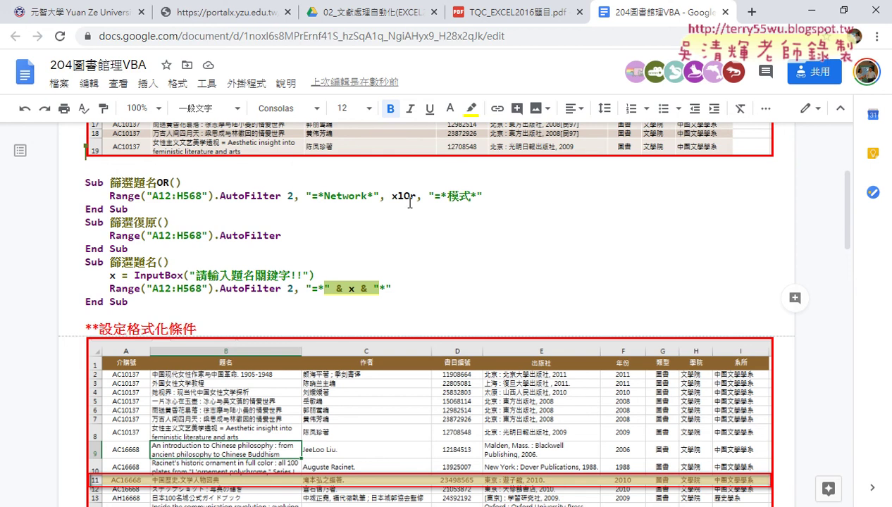
# Step: Paste =*Network* over the keyword criterion in the 篩選題名 macro's AutoFilter line
pyautogui.moveTo(221, 506)
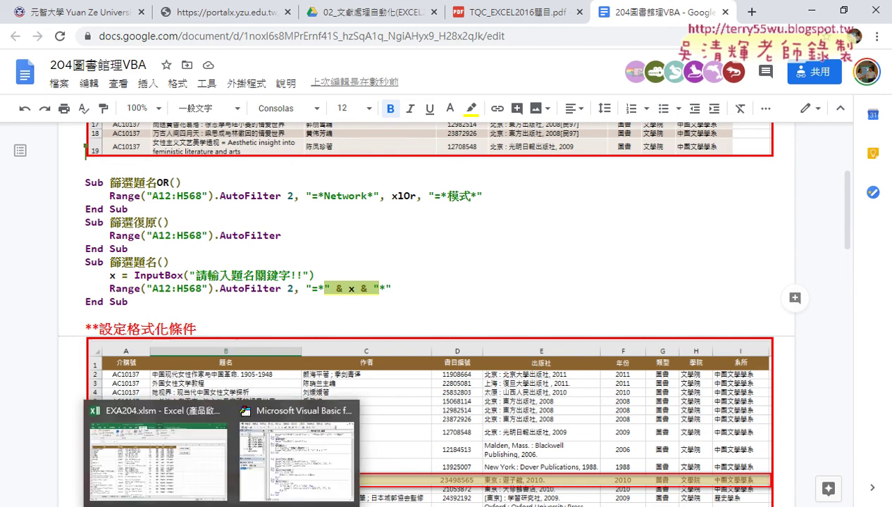
pyautogui.click(285, 455)
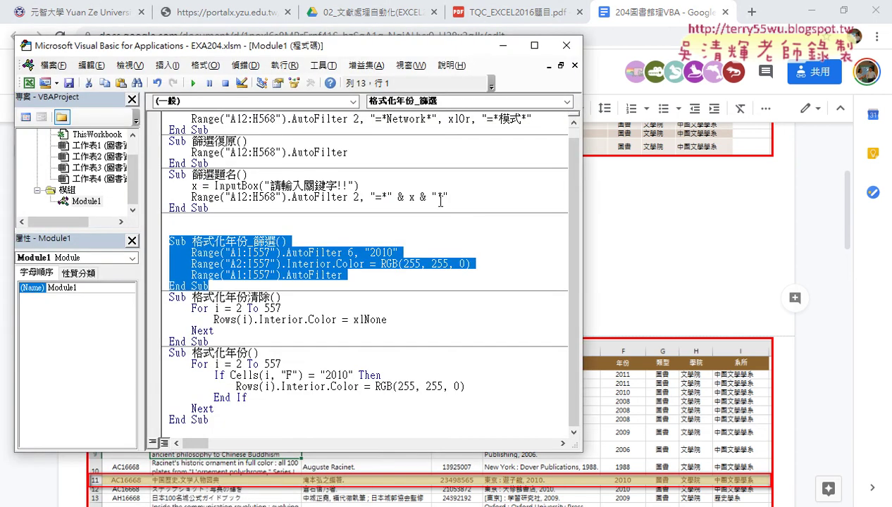
pyautogui.moveTo(436, 119); pyautogui.dragTo(370, 120)
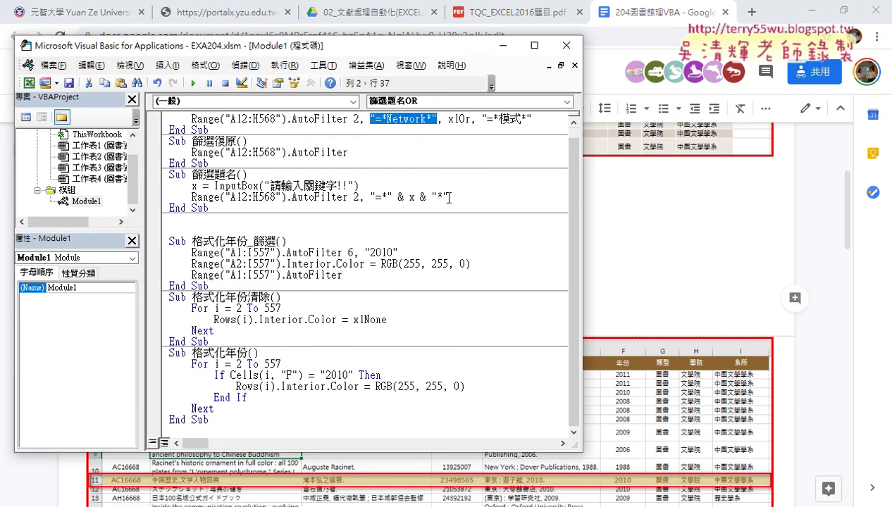
pyautogui.moveTo(447, 198)
pyautogui.mouseDown()
pyautogui.moveTo(375, 198)
pyautogui.moveTo(386, 201)
pyautogui.mouseUp()
pyautogui.write('"=*Network*"')
# Step: Replace Network with " & x & " so the criterion reads "=*" & x & "*"
pyautogui.write('"')
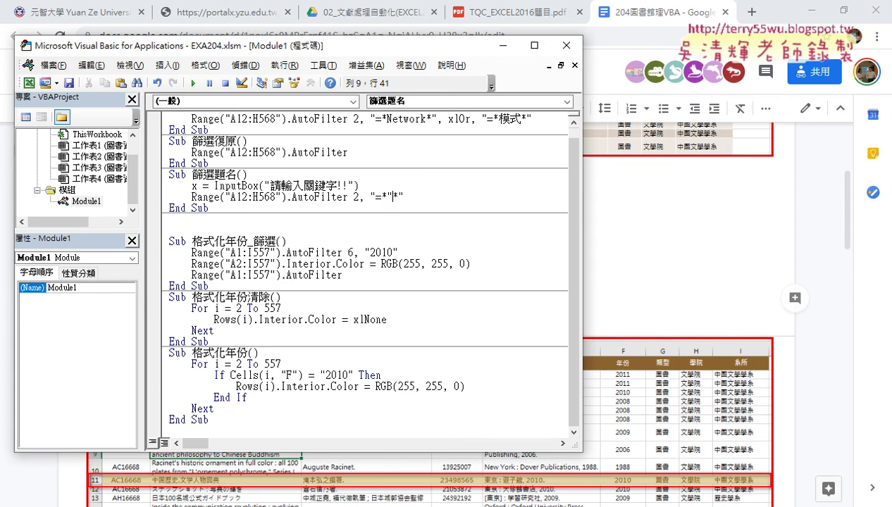
pyautogui.write('"')
pyautogui.write('&&')
pyautogui.write('x')
pyautogui.hotkey('ctrl', 'z')
pyautogui.hotkey('ctrl', 'z')
pyautogui.hotkey('ctrl', 'z')
pyautogui.write('"')
pyautogui.write('"')
pyautogui.press('Left')
pyautogui.write('&&')
pyautogui.press('Left')
pyautogui.write('x')
pyautogui.press('Left')
pyautogui.press('Left')
pyautogui.press('Right')
pyautogui.press('Right')
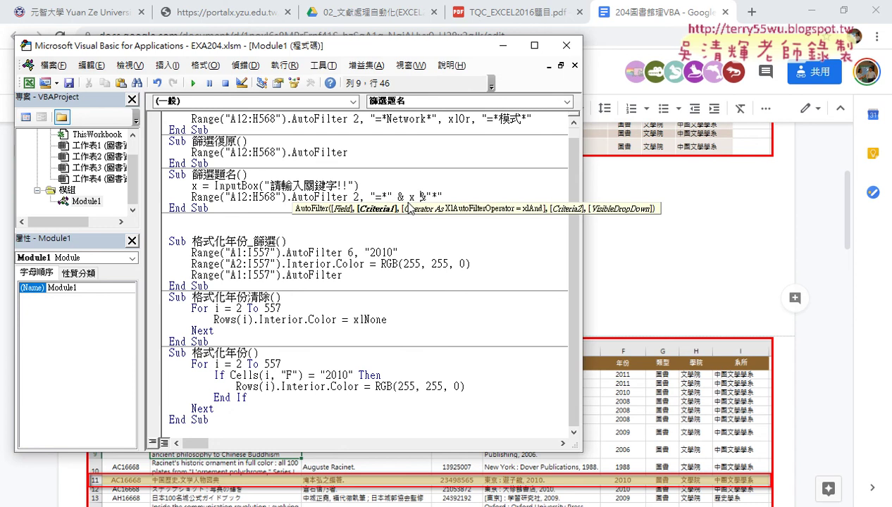
pyautogui.press('Down')
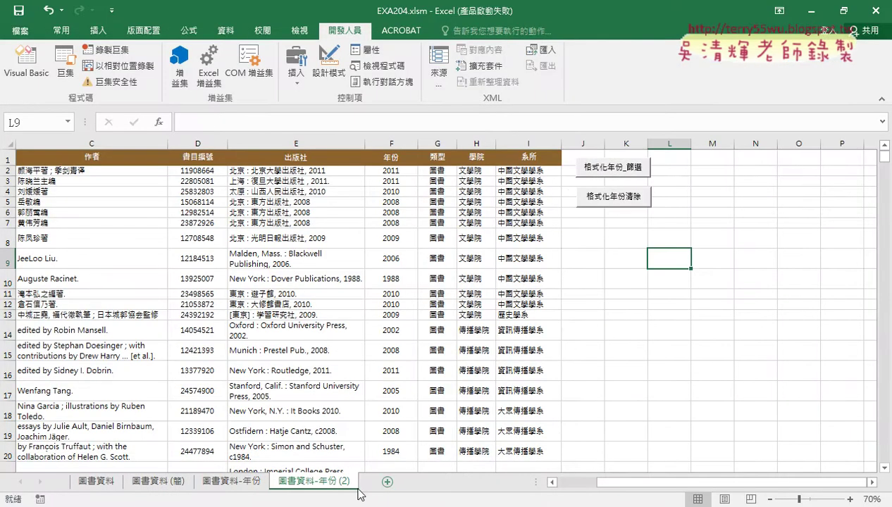
# Step: Review the 圖書資料 sheet, scrolling back to the top of the book table
pyautogui.click(96, 481)
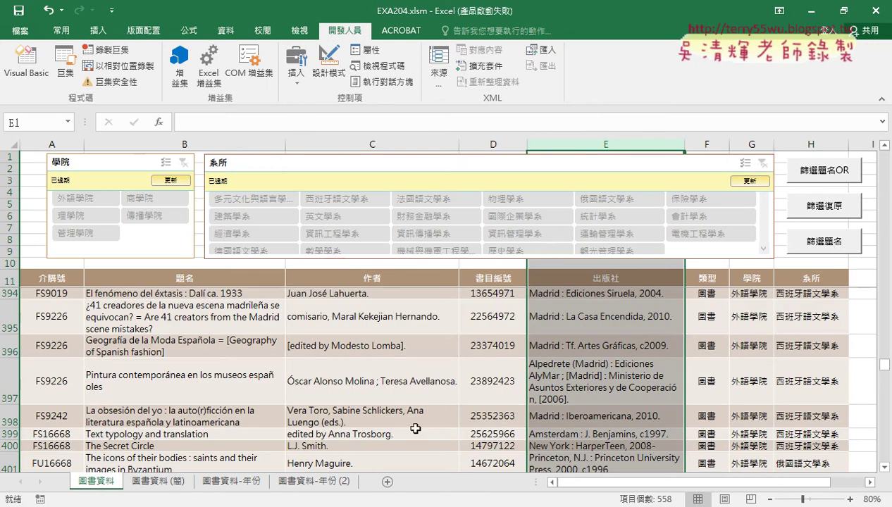
pyautogui.scroll(4, 279, 394)
pyautogui.scroll(3, 279, 393)
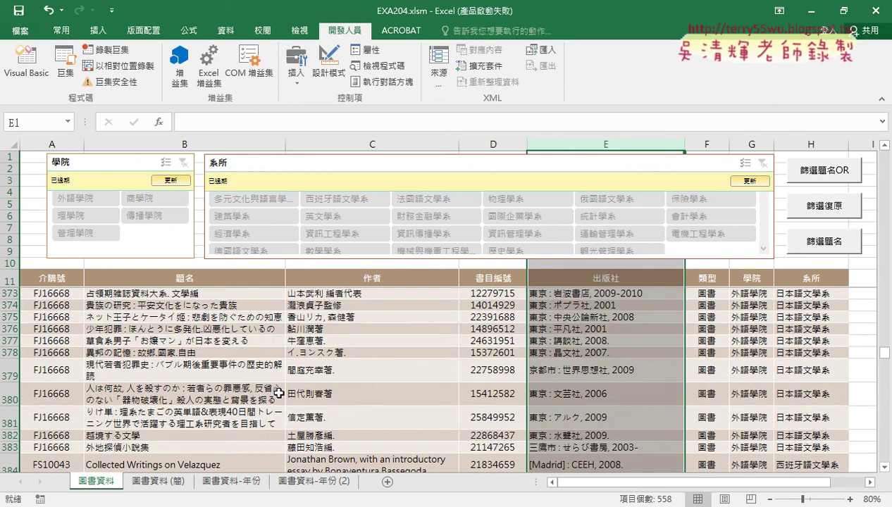
pyautogui.scroll(2, 279, 393)
pyautogui.scroll(3, 279, 393)
pyautogui.scroll(3, 279, 394)
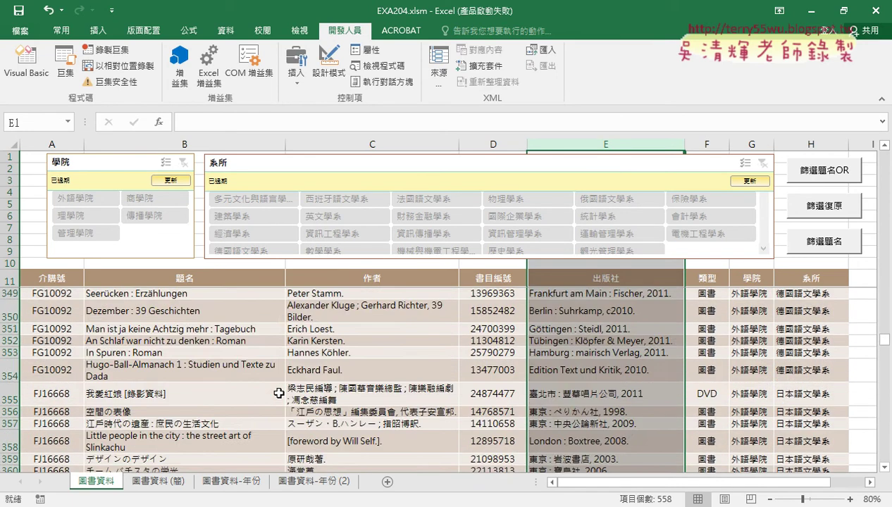
pyautogui.scroll(3, 279, 393)
pyautogui.scroll(2, 279, 393)
pyautogui.moveTo(884, 332); pyautogui.dragTo(885, 156)
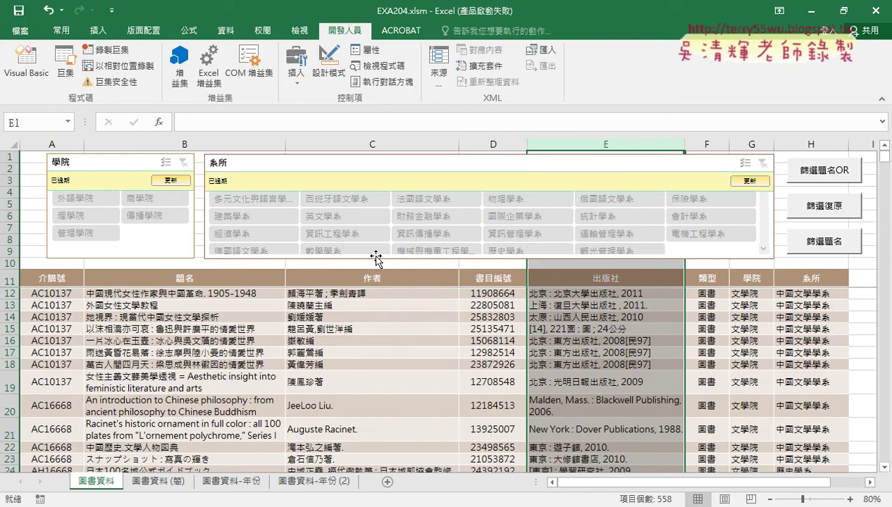
pyautogui.click(169, 318)
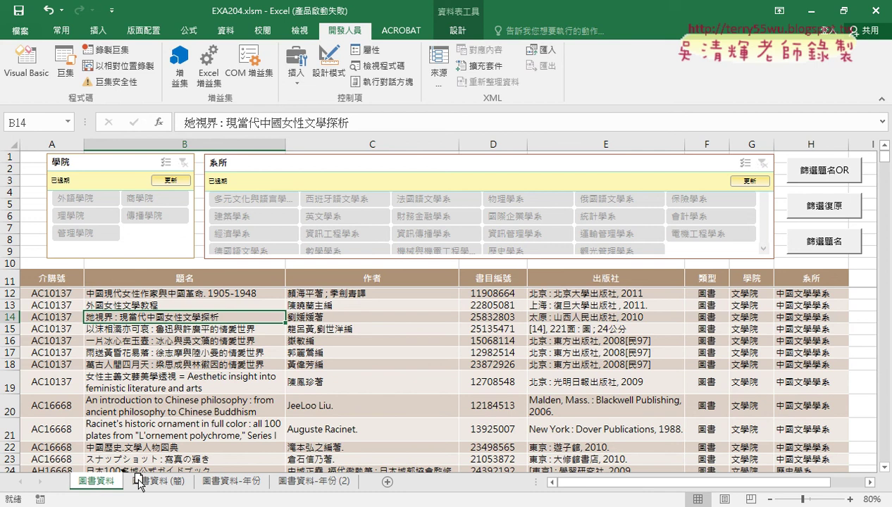
# Step: On the 圖書資料 (簡) sheet, select the whole table from A12 and show the 校閱 tools
pyautogui.click(177, 484)
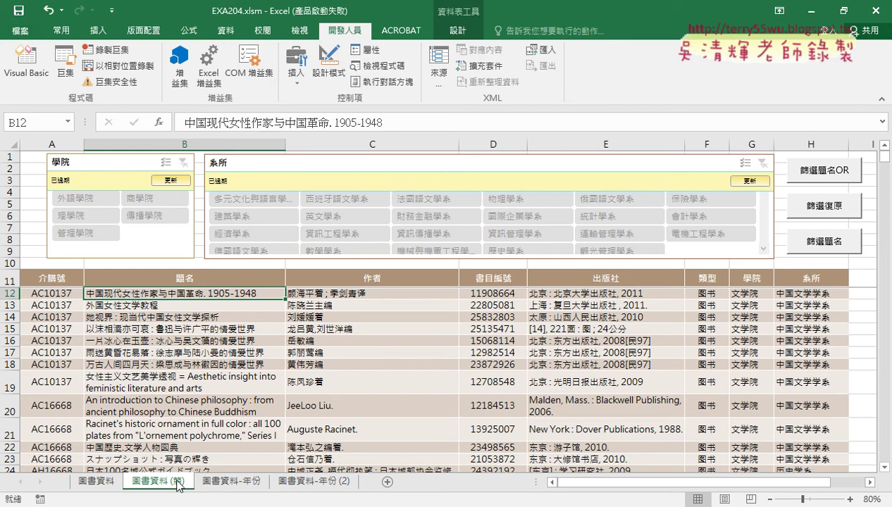
pyautogui.click(35, 291)
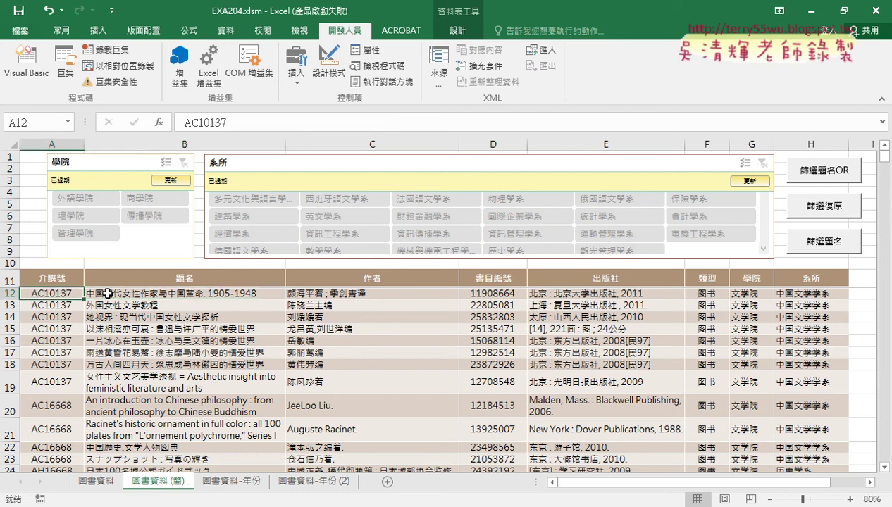
pyautogui.hotkey('ctrl', 'shift', 'Right')
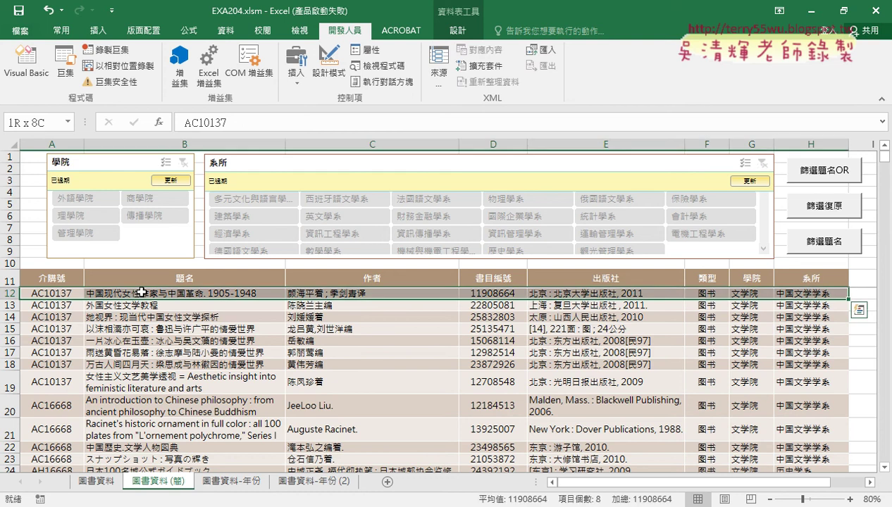
pyautogui.hotkey('ctrl', 'shift', 'Down')
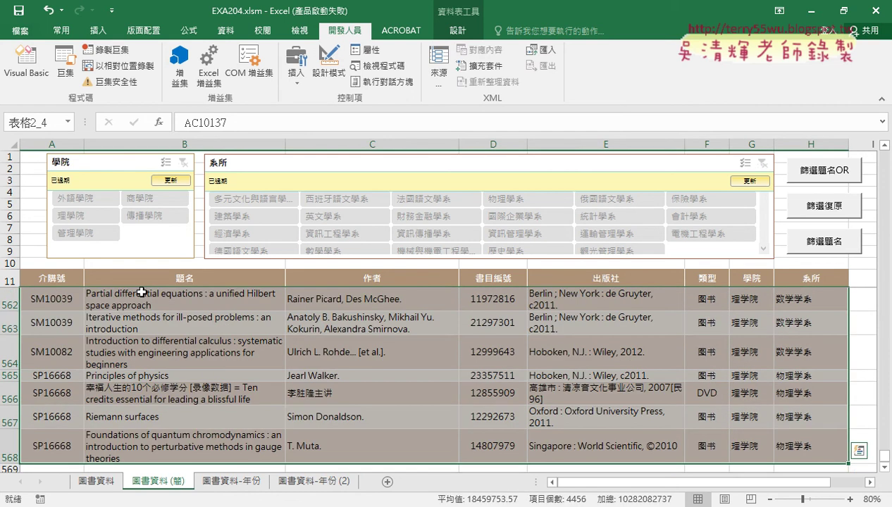
pyautogui.click(262, 31)
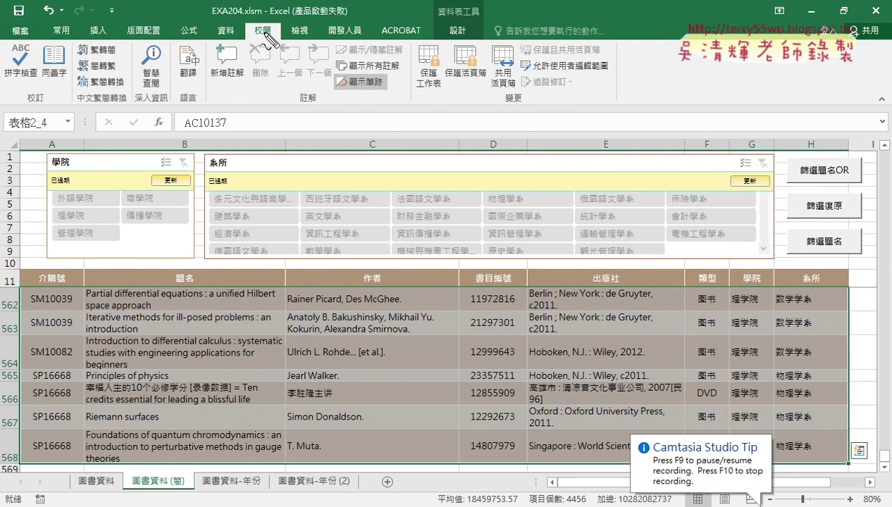
# Step: Highlight the simplified-to-traditional conversion and simplified text, then return to the 圖書資料 sheet
pyautogui.moveTo(115, 59)
pyautogui.mouseDown()
pyautogui.moveTo(120, 69)
pyautogui.moveTo(138, 65)
pyautogui.mouseUp()
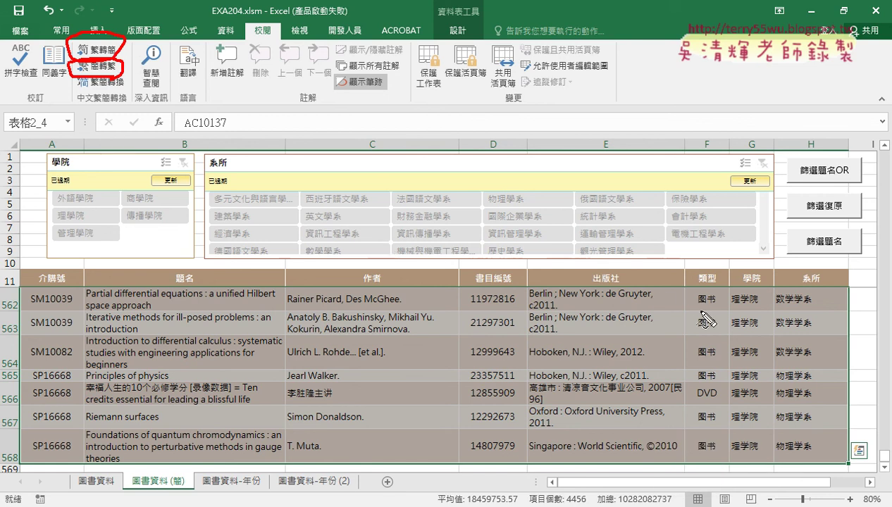
pyautogui.moveTo(699, 309); pyautogui.dragTo(801, 307)
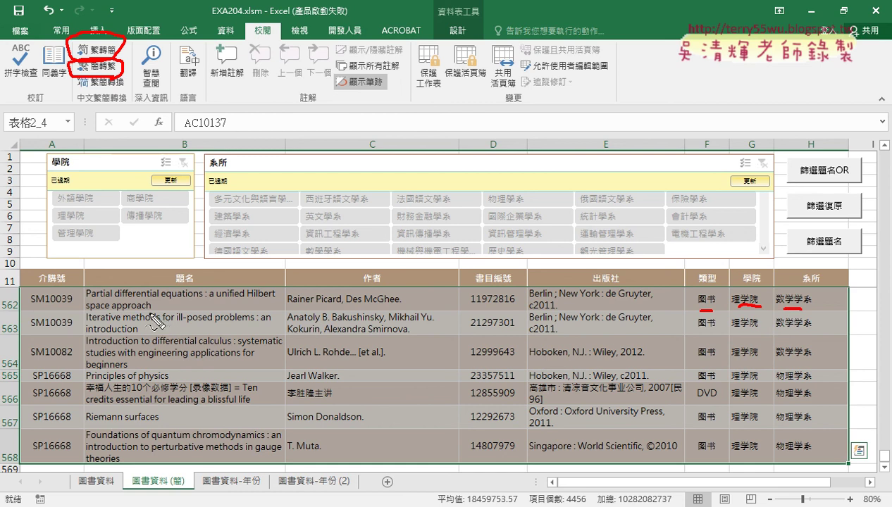
pyautogui.press('Escape')
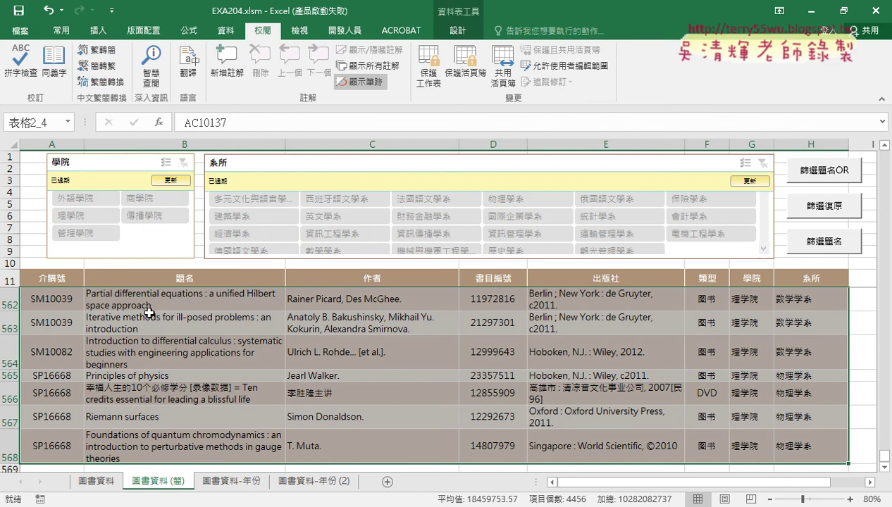
pyautogui.click(97, 483)
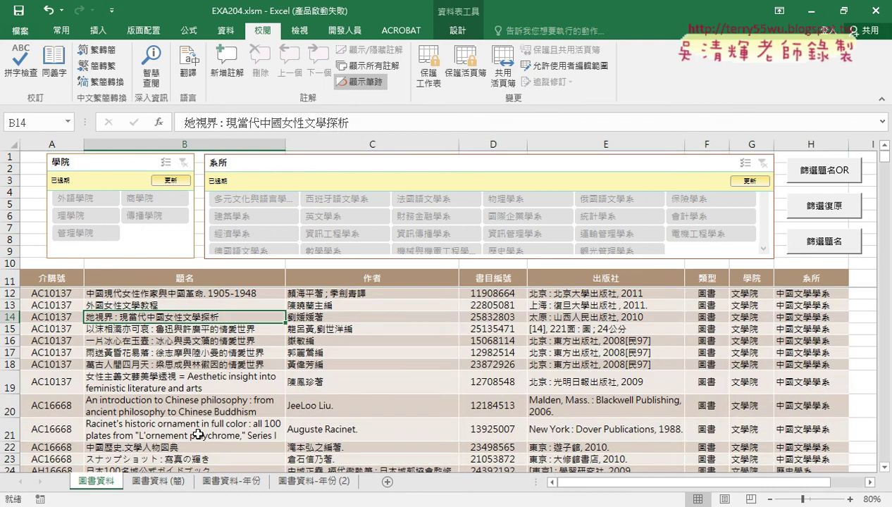
# Step: Highlight the 題名 column B and 作者 column C, then bring up the 開發人員 ribbon
pyautogui.click(192, 280)
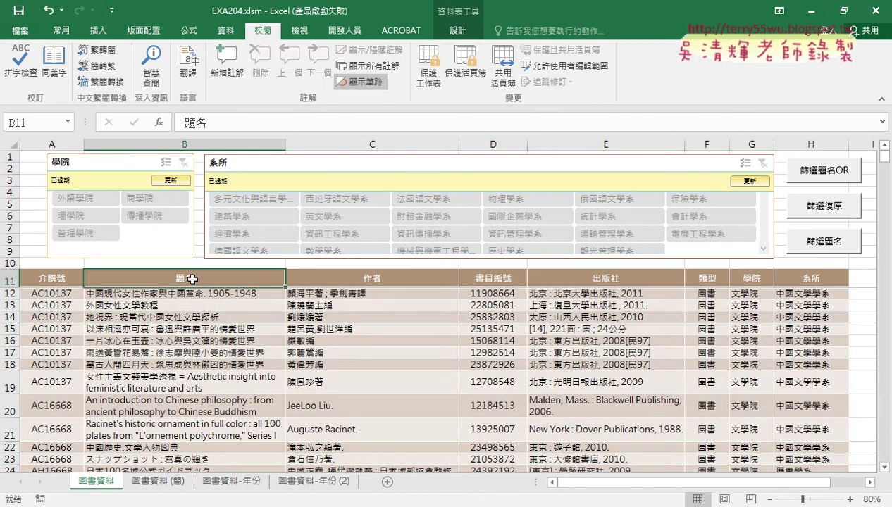
pyautogui.click(188, 143)
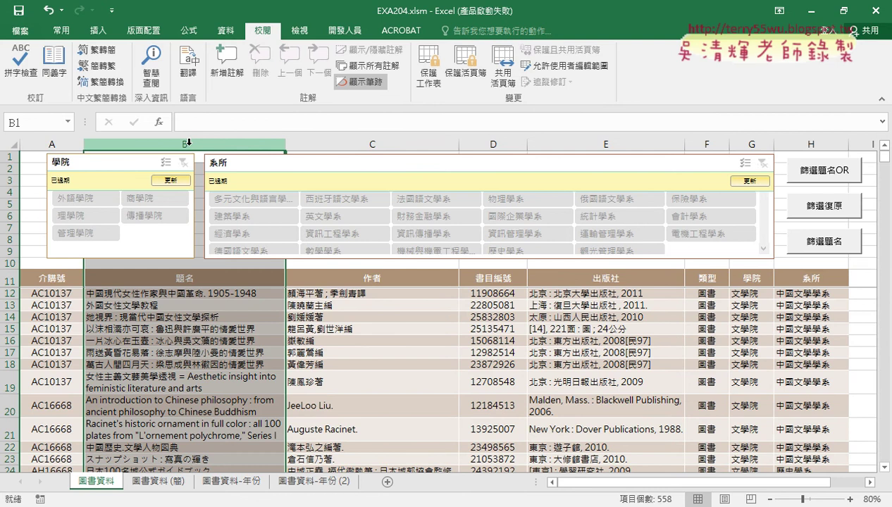
pyautogui.click(346, 145)
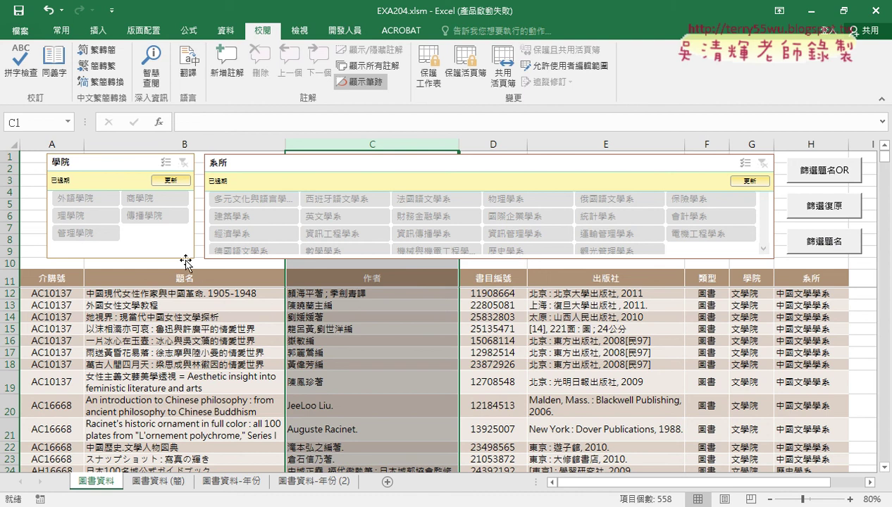
pyautogui.click(193, 143)
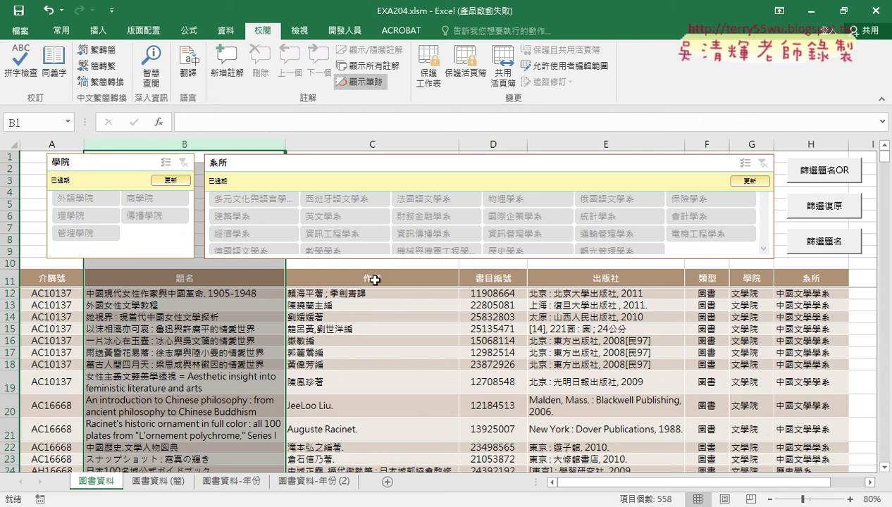
pyautogui.click(345, 31)
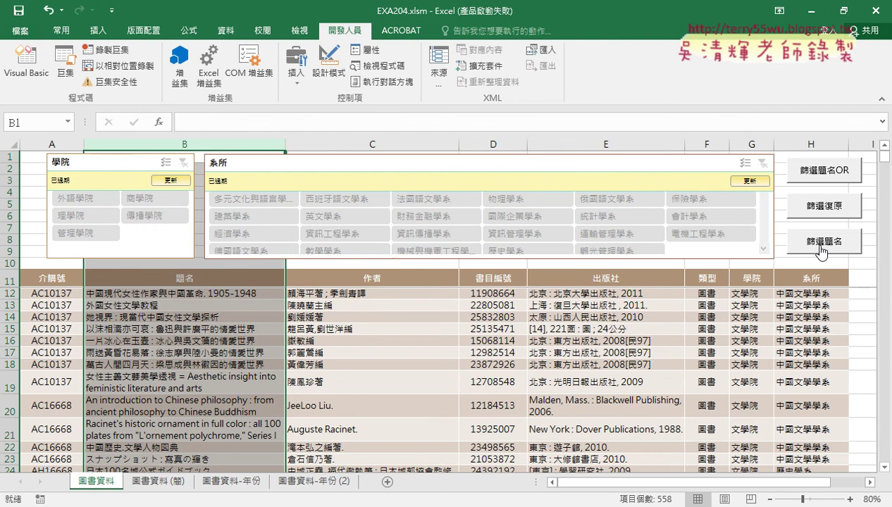
# Step: Copy the Sub 篩選題名 block in Module1 and paste a duplicate below its End Sub
pyautogui.click(17, 80)
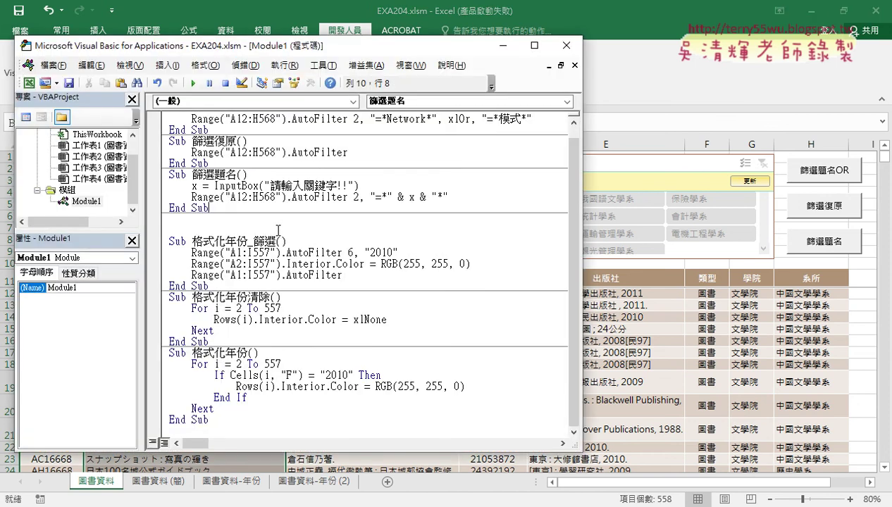
pyautogui.scroll(1, 279, 231)
pyautogui.keyDown('shift'); pyautogui.click(159, 186); pyautogui.keyUp('shift')
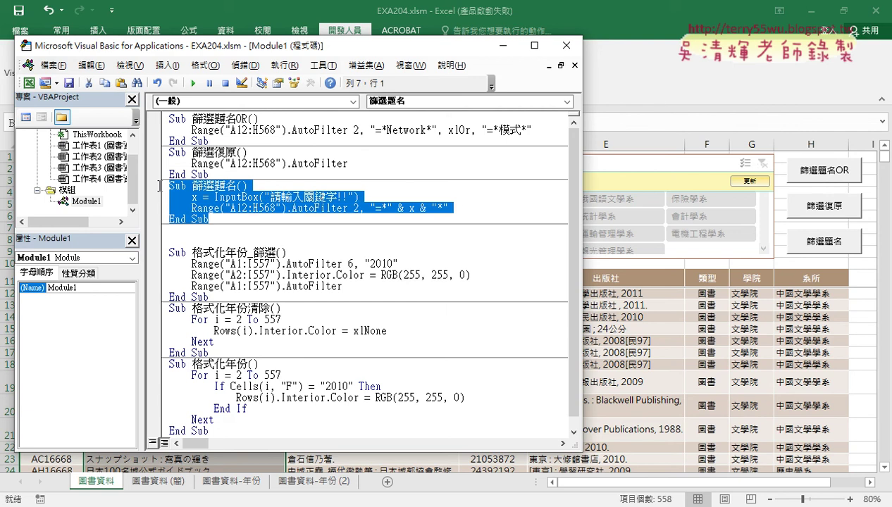
pyautogui.rightClick(257, 201)
pyautogui.click(290, 219)
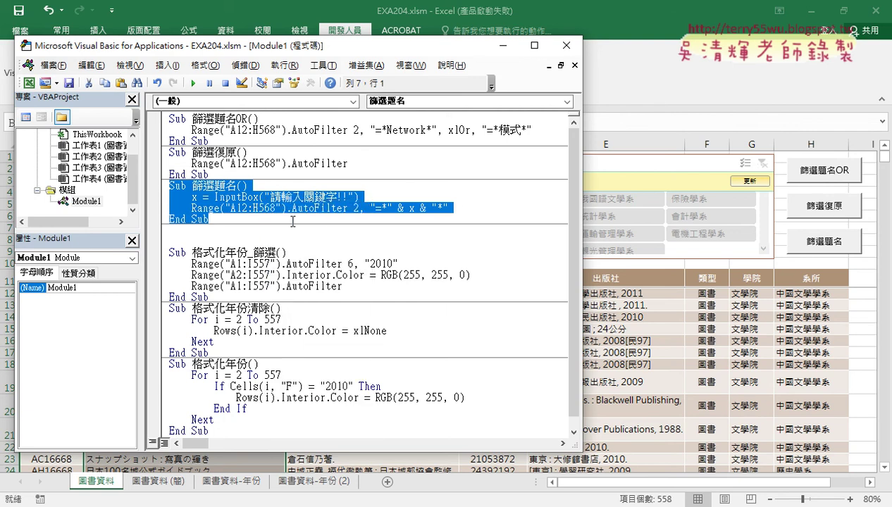
pyautogui.click(179, 231)
pyautogui.write('Sub 篩選題名()     x = InputBox("請輸入關鍵字!!")     Range("A12:H568").AutoFilter 2, "=*" & x & "*" End Sub')
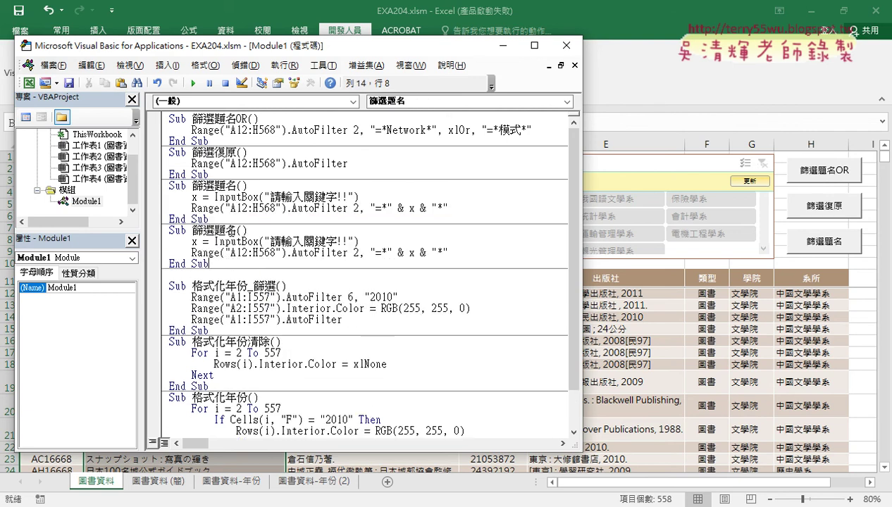
pyautogui.moveTo(238, 230); pyautogui.dragTo(214, 230)
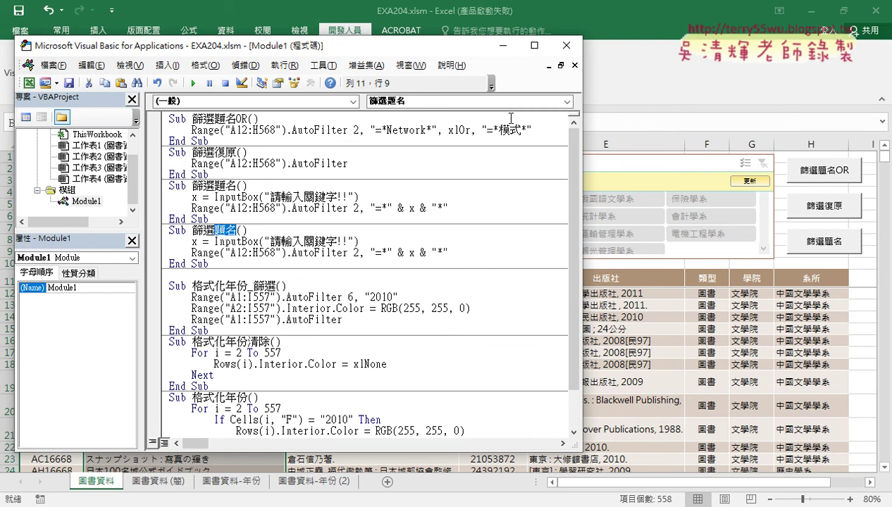
pyautogui.moveTo(382, 54); pyautogui.dragTo(791, 62)
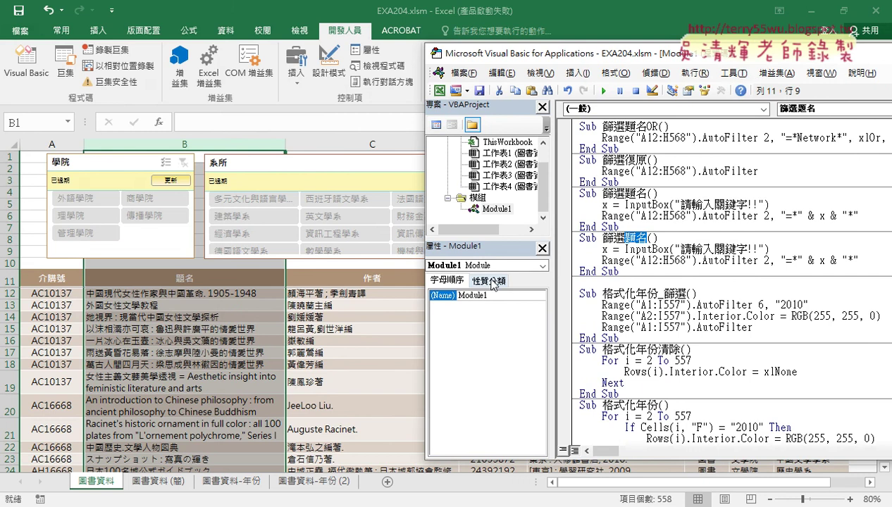
# Step: Rename the copied Sub to 篩選作者 and change its prompt to 請輸入作者關鍵字!!
pyautogui.write('做名')
pyautogui.write('作者')
pyautogui.press('Return')
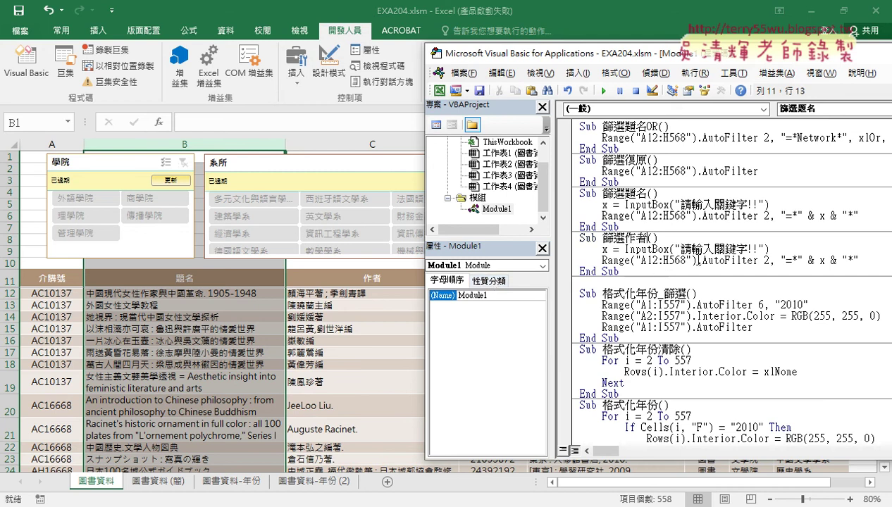
pyautogui.moveTo(650, 239); pyautogui.dragTo(624, 239)
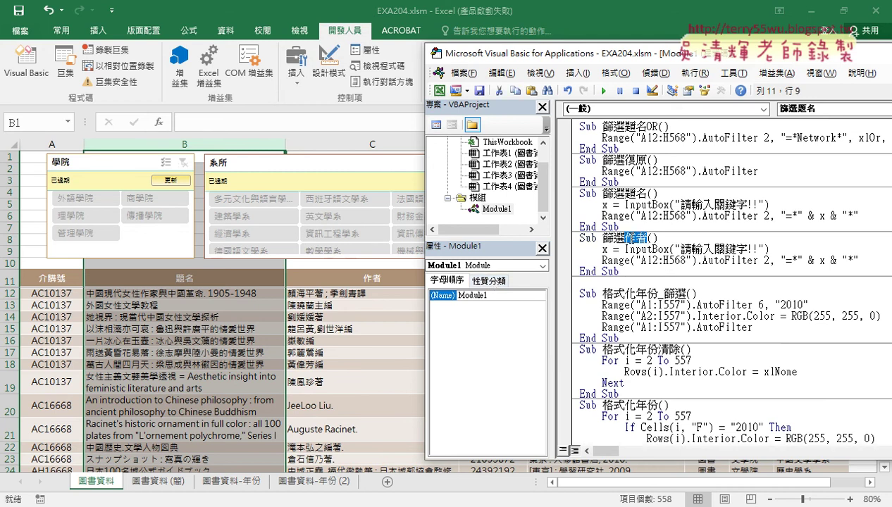
pyautogui.hotkey('ctrl', 'c')
pyautogui.click(706, 249)
pyautogui.hotkey('ctrl', 'v')
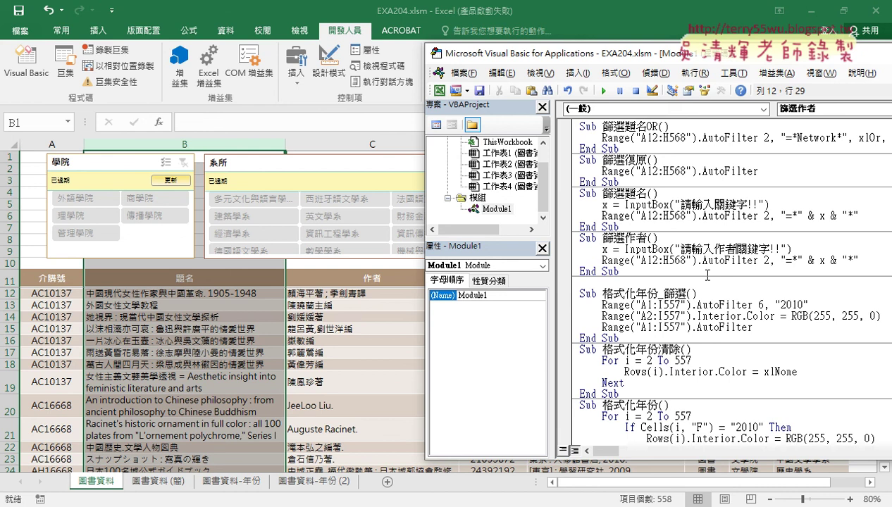
pyautogui.click(570, 267)
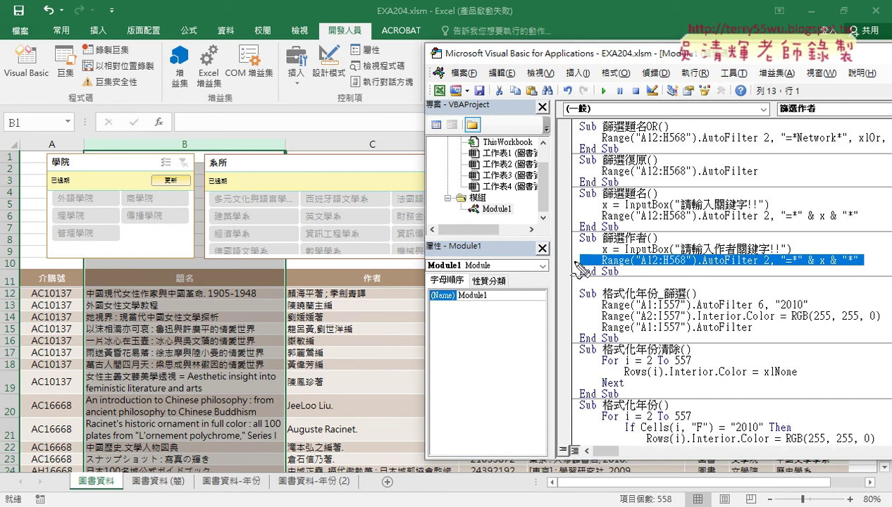
# Step: Annotate columns A–C as fields 1–3, showing 作者 is field 3, then clear the marks
pyautogui.moveTo(575, 262); pyautogui.dragTo(768, 233)
pyautogui.moveTo(770, 235); pyautogui.dragTo(793, 262)
pyautogui.moveTo(170, 286); pyautogui.dragTo(199, 285)
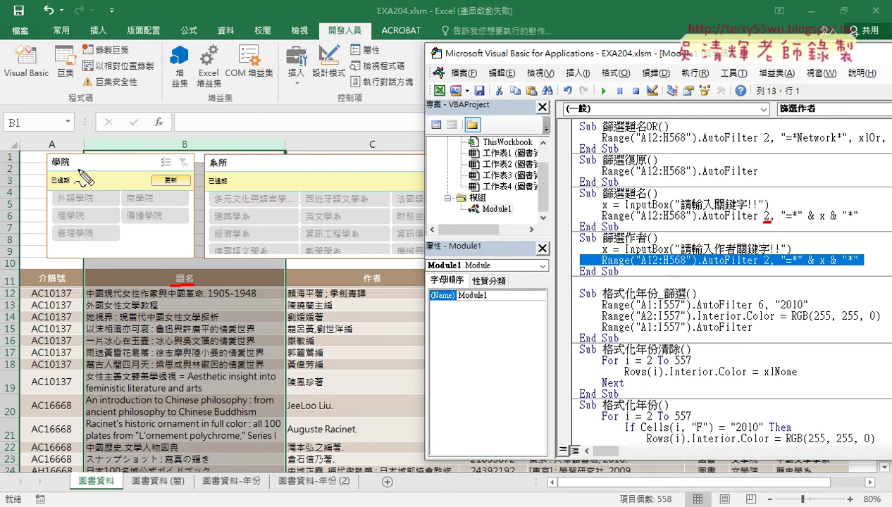
pyautogui.moveTo(58, 126); pyautogui.dragTo(53, 152)
pyautogui.moveTo(143, 129); pyautogui.dragTo(212, 148)
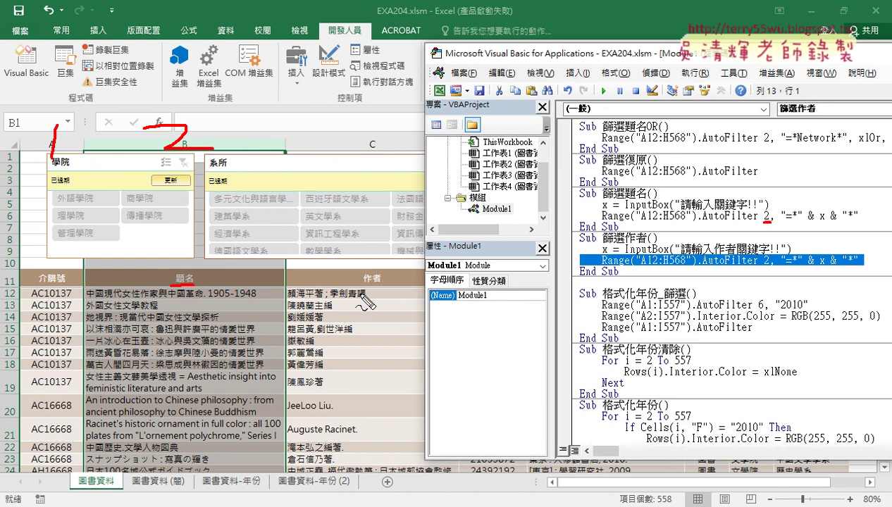
pyautogui.moveTo(347, 130)
pyautogui.mouseDown()
pyautogui.moveTo(377, 144)
pyautogui.moveTo(344, 162)
pyautogui.mouseUp()
pyautogui.moveTo(380, 267); pyautogui.dragTo(389, 282)
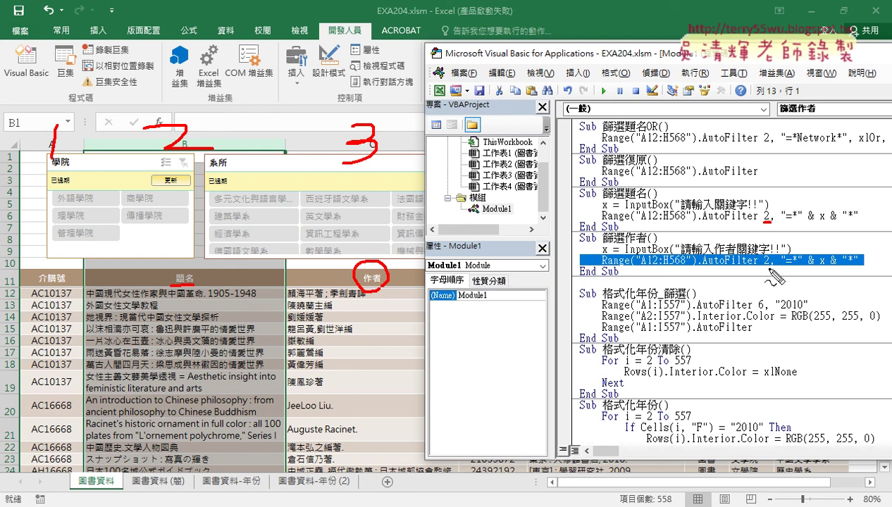
pyautogui.moveTo(761, 268); pyautogui.dragTo(771, 268)
pyautogui.press('Escape')
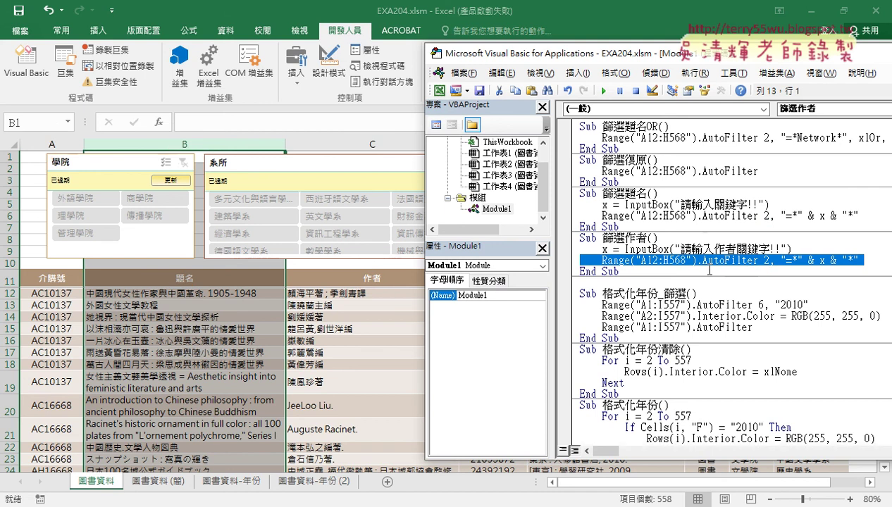
# Step: Change the 篩選作者 AutoFilter field argument from 2 to 3
pyautogui.click(768, 260)
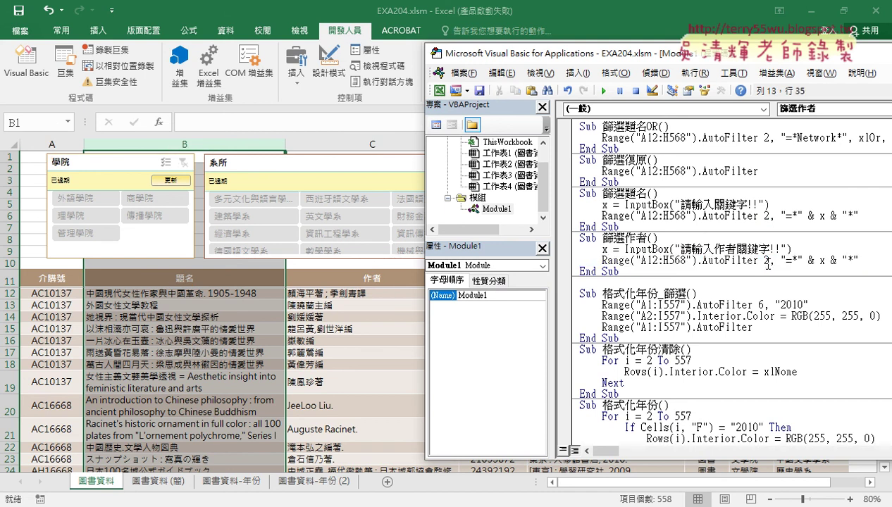
pyautogui.press('BackSpace')
pyautogui.write('3')
# Step: Select the three macro buttons together and make them shorter
pyautogui.click(359, 280)
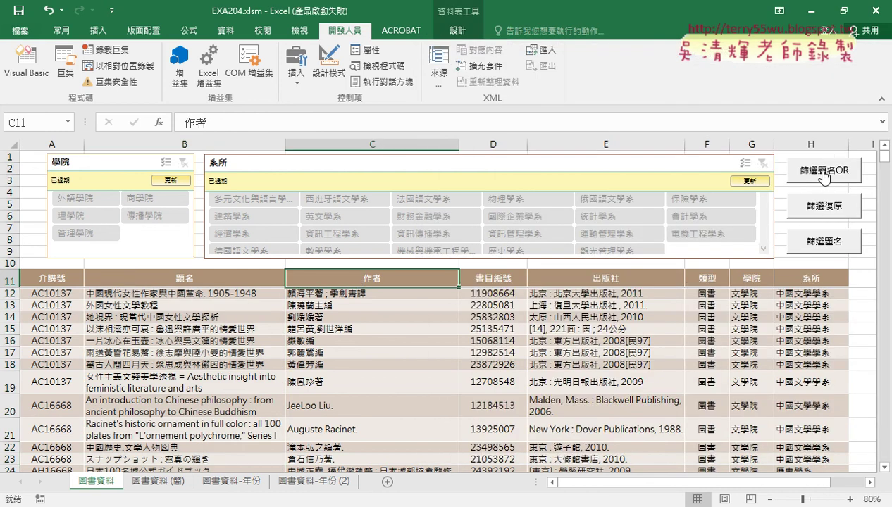
pyautogui.keyDown('ctrl'); pyautogui.click(815, 174); pyautogui.keyUp('ctrl')
pyautogui.moveTo(816, 160); pyautogui.dragTo(816, 155)
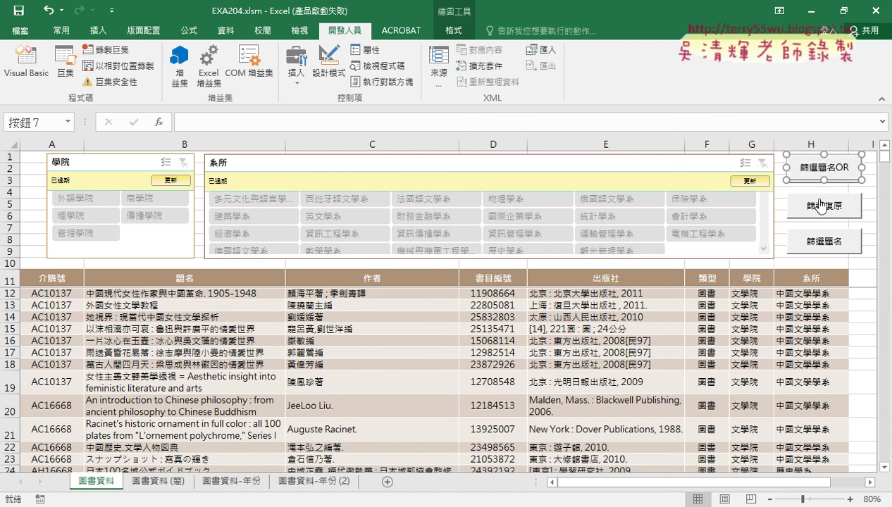
pyautogui.click(837, 173)
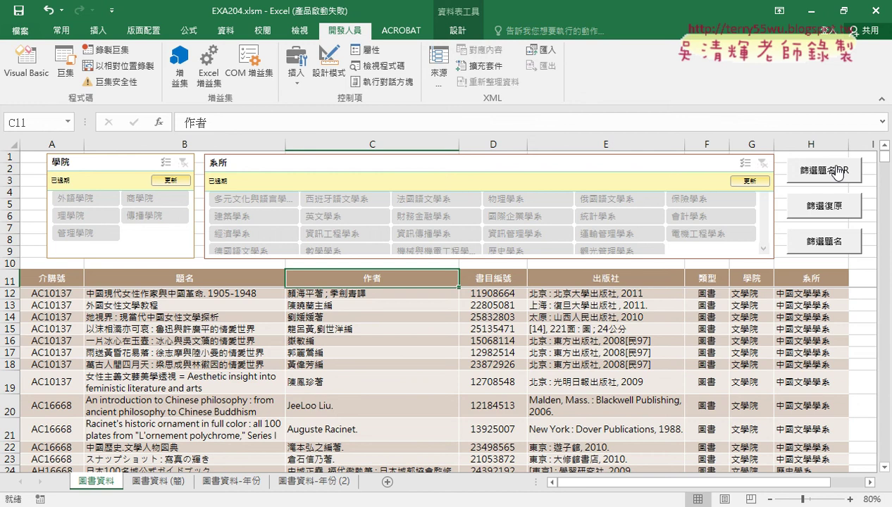
pyautogui.keyDown('ctrl'); pyautogui.click(837, 172); pyautogui.keyUp('ctrl')
pyautogui.keyDown('ctrl'); pyautogui.click(824, 210); pyautogui.keyUp('ctrl')
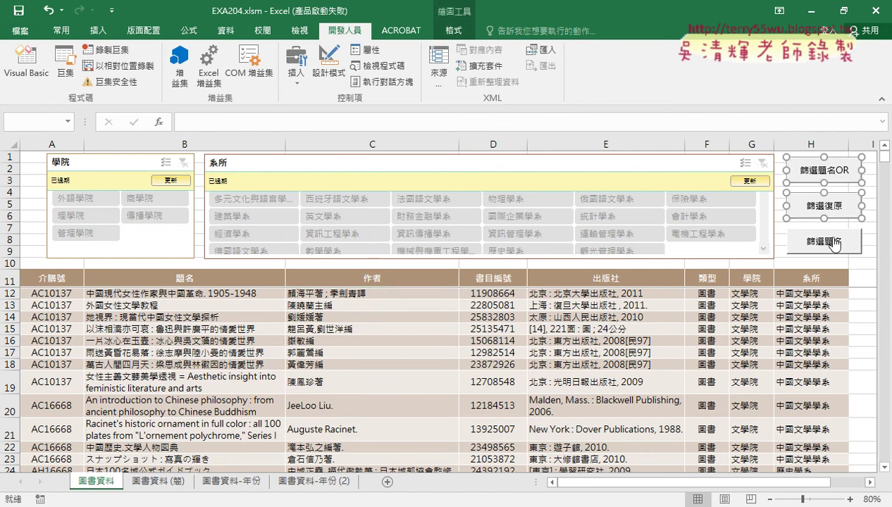
pyautogui.keyDown('ctrl'); pyautogui.click(824, 241); pyautogui.keyUp('ctrl')
pyautogui.moveTo(824, 185); pyautogui.dragTo(825, 175)
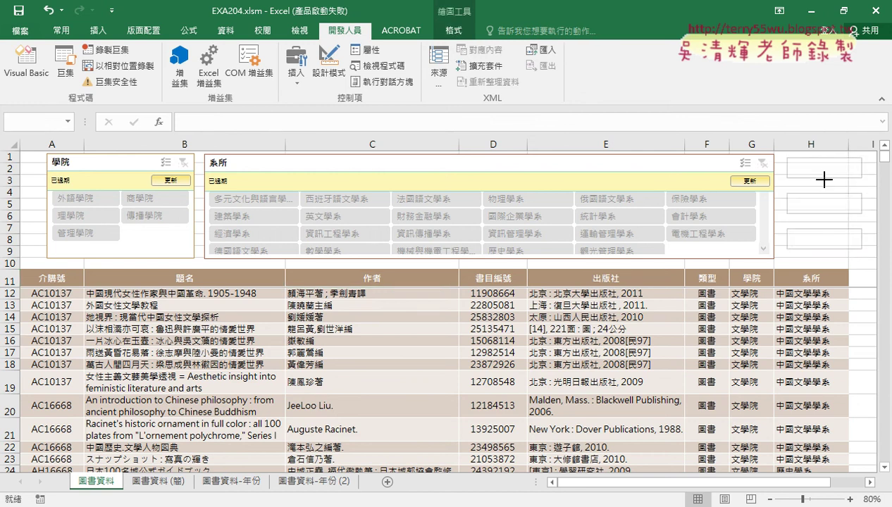
pyautogui.click(860, 182)
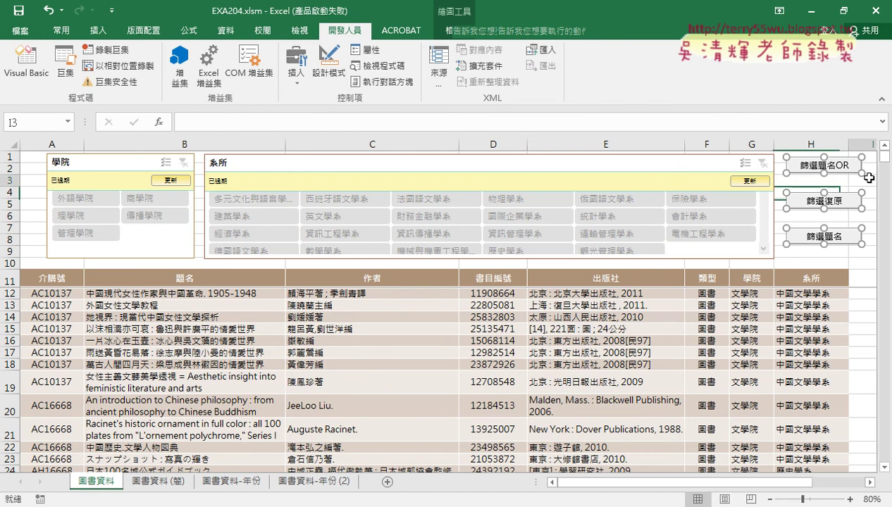
# Step: Stack 篩選復原 and 篩選題名 tightly under 篩選題名OR, then copy 篩選題名 below them
pyautogui.click(835, 201)
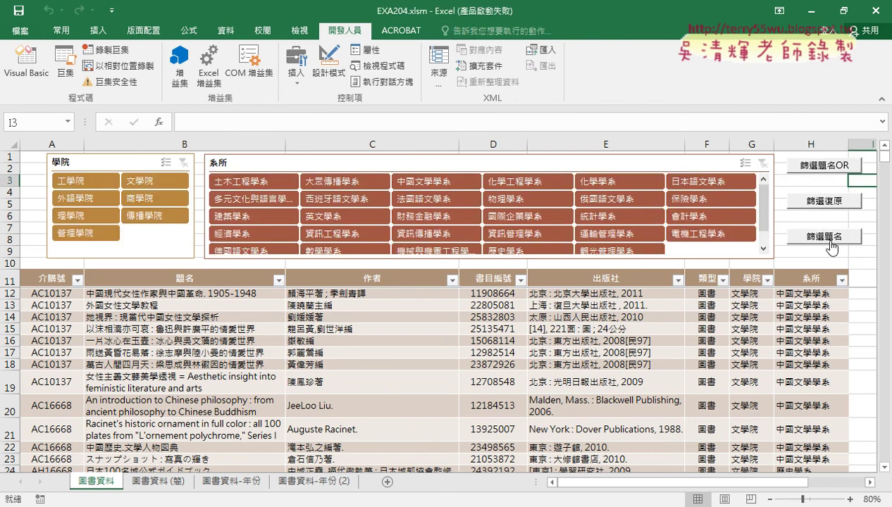
pyautogui.rightClick(835, 205)
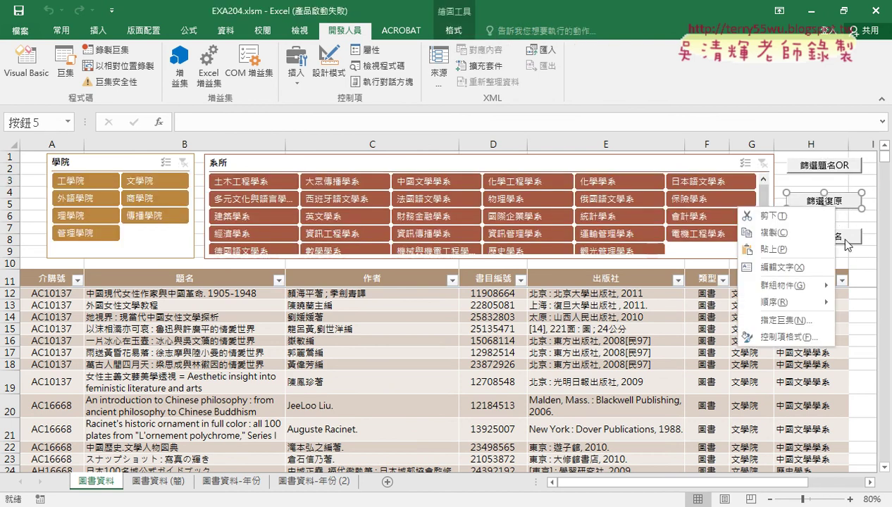
pyautogui.press('Escape')
pyautogui.keyDown('ctrl'); pyautogui.click(829, 243); pyautogui.keyUp('ctrl')
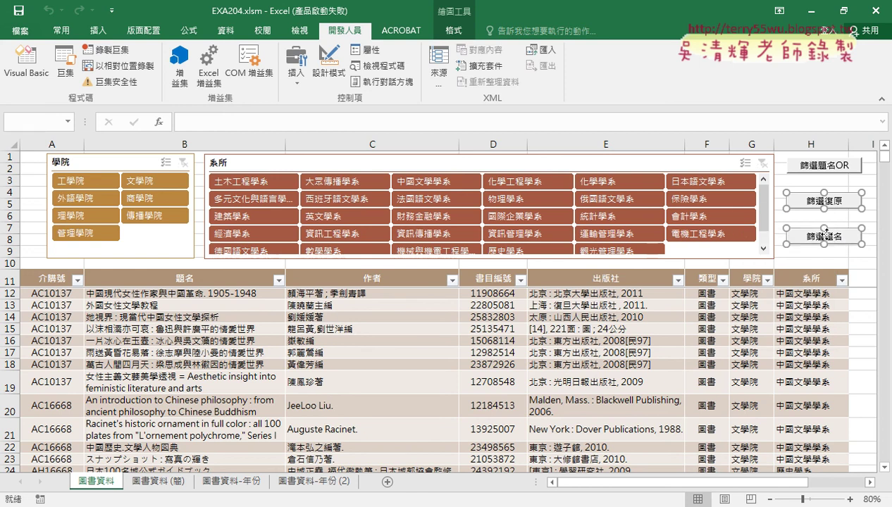
pyautogui.moveTo(814, 197); pyautogui.dragTo(815, 182)
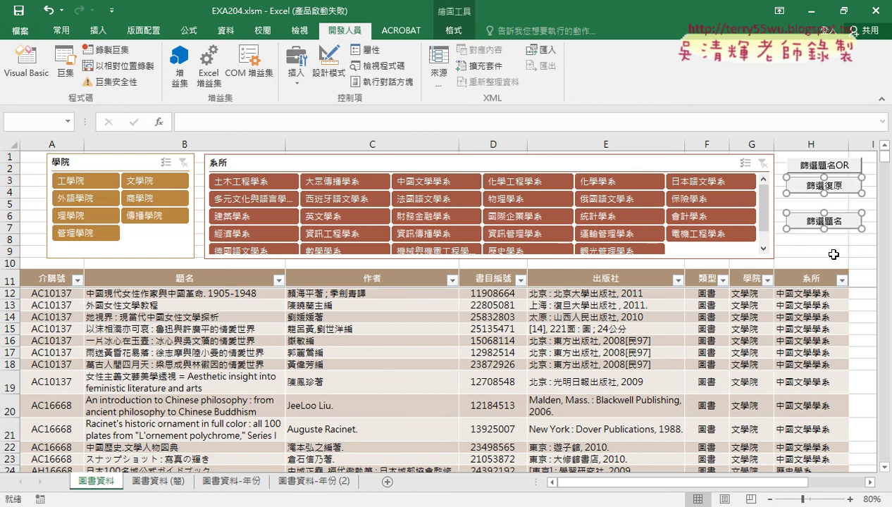
pyautogui.rightClick(823, 224)
pyautogui.press('Escape')
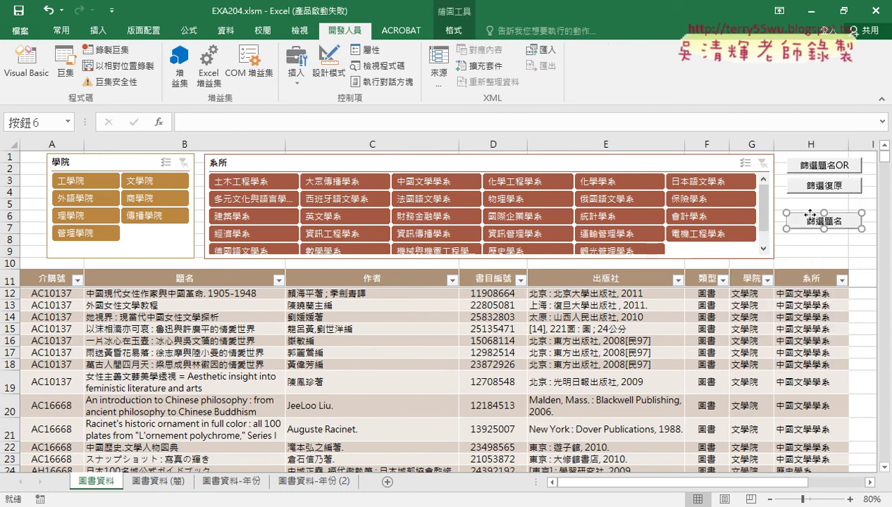
pyautogui.moveTo(810, 214); pyautogui.dragTo(812, 200)
pyautogui.rightClick(814, 203)
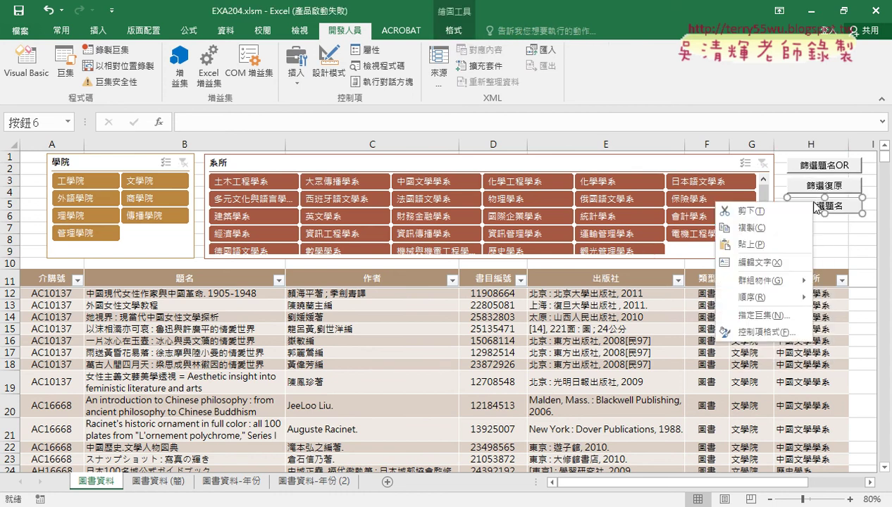
pyautogui.press('Escape')
pyautogui.click(794, 222)
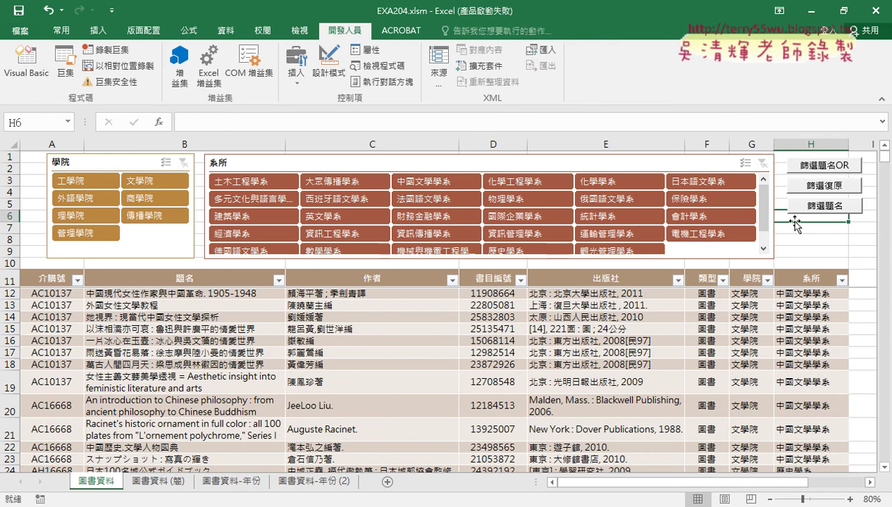
pyautogui.keyDown('ctrl'); pyautogui.moveTo(814, 206); pyautogui.dragTo(808, 225); pyautogui.keyUp('ctrl')
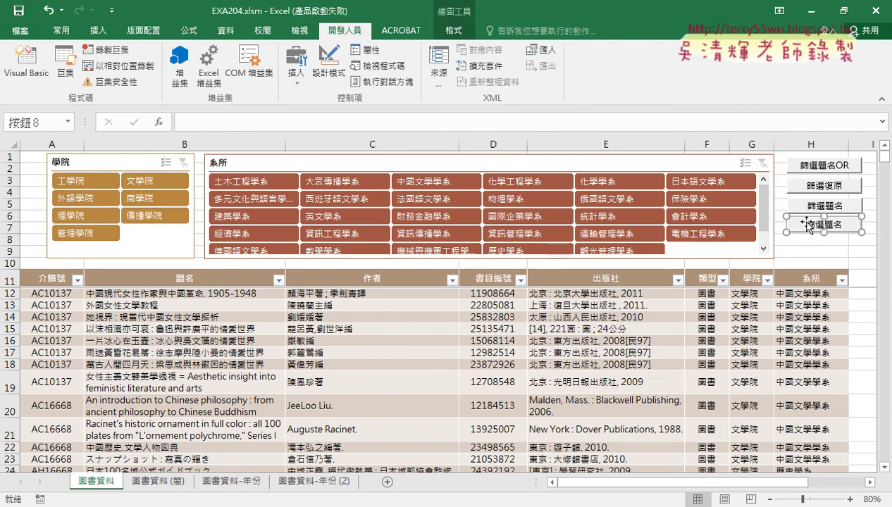
# Step: Assign the 篩選作者 macro to the copied button and relabel it 篩選作者
pyautogui.rightClick(805, 222)
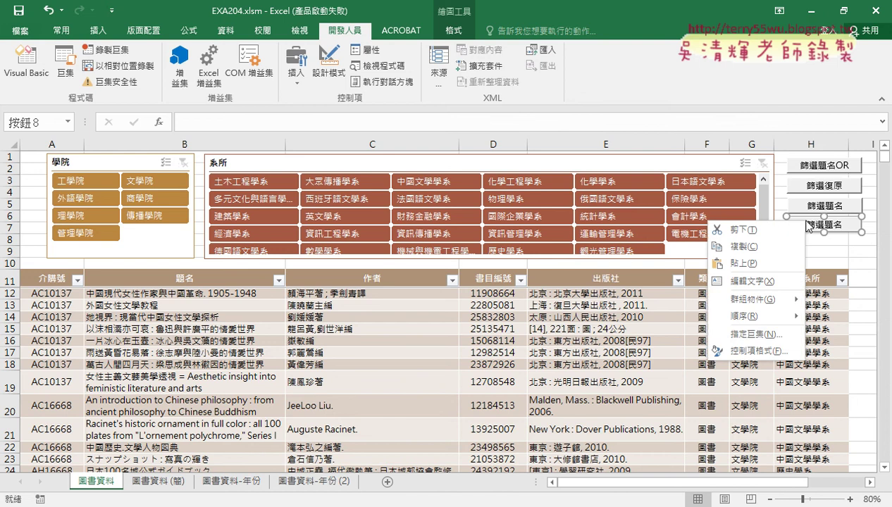
pyautogui.click(779, 337)
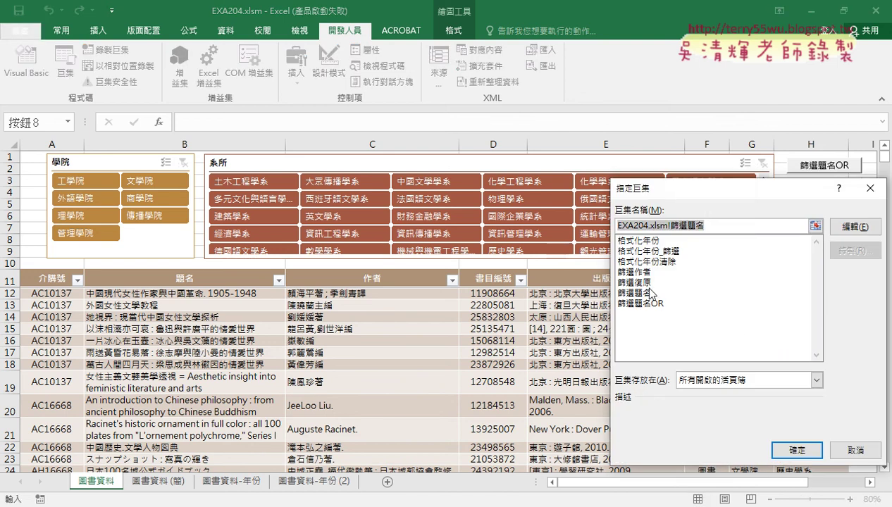
pyautogui.click(644, 272)
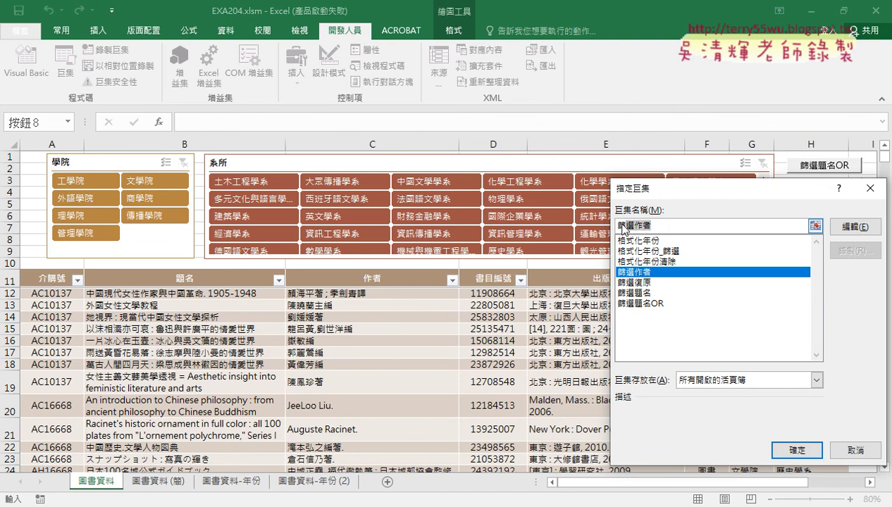
pyautogui.rightClick(629, 225)
pyautogui.click(656, 248)
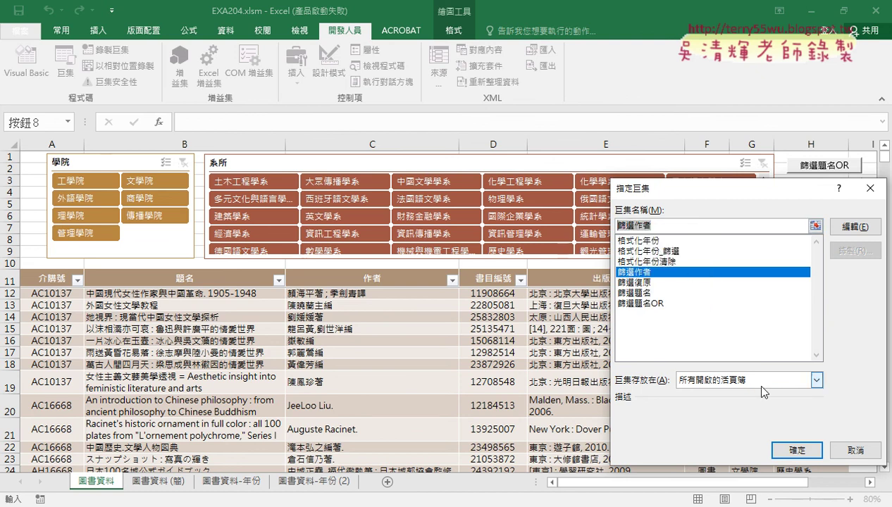
pyautogui.click(792, 451)
pyautogui.click(809, 224)
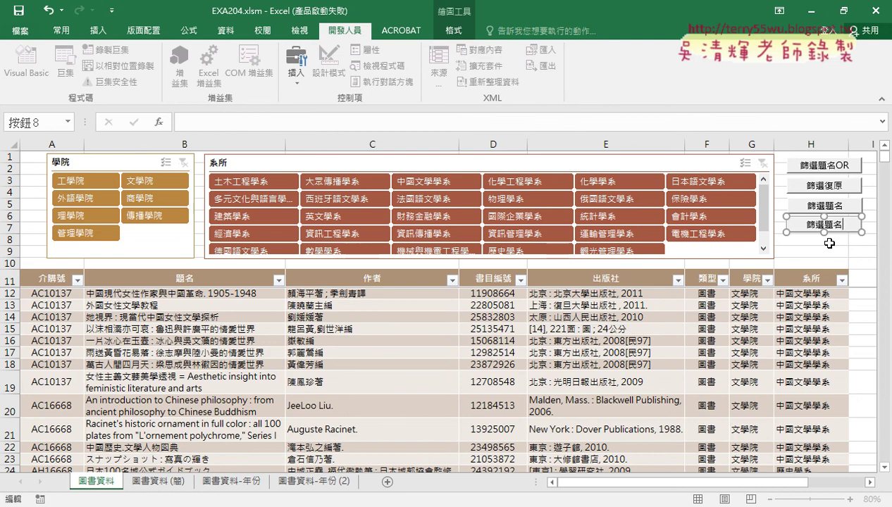
pyautogui.click(830, 243)
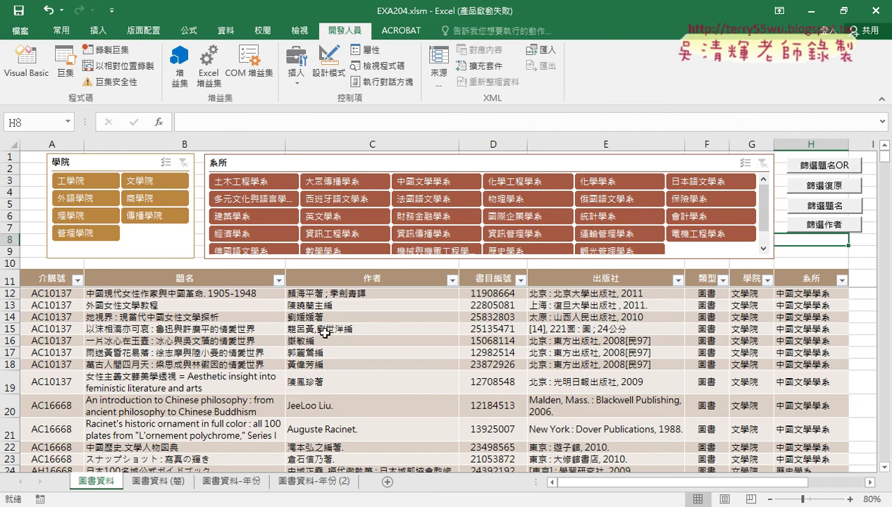
# Step: Run the 篩選作者 button with the author keyword 劉 to filter the table
pyautogui.click(838, 224)
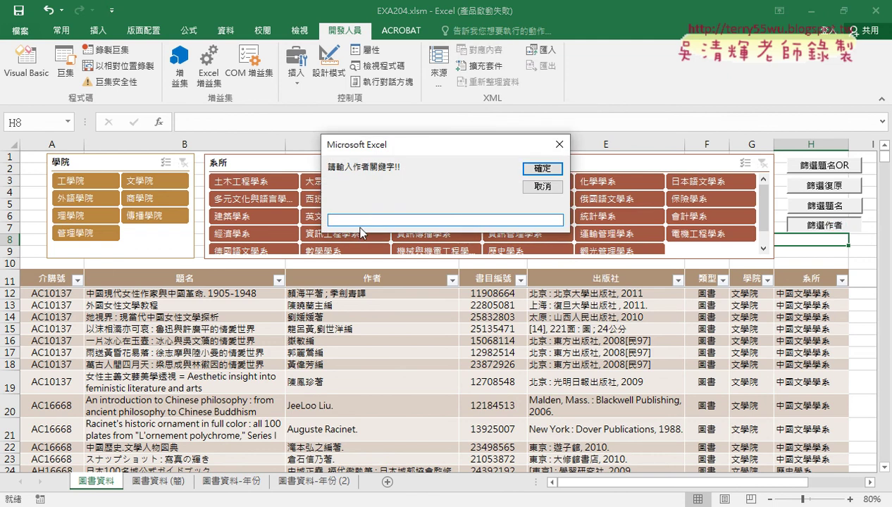
pyautogui.write('劉')
pyautogui.click(542, 169)
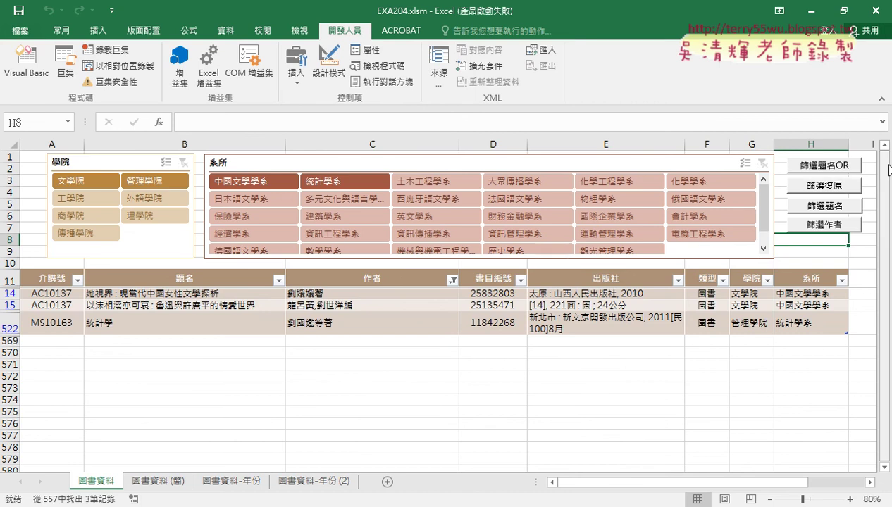
pyautogui.moveTo(314, 289); pyautogui.dragTo(320, 318)
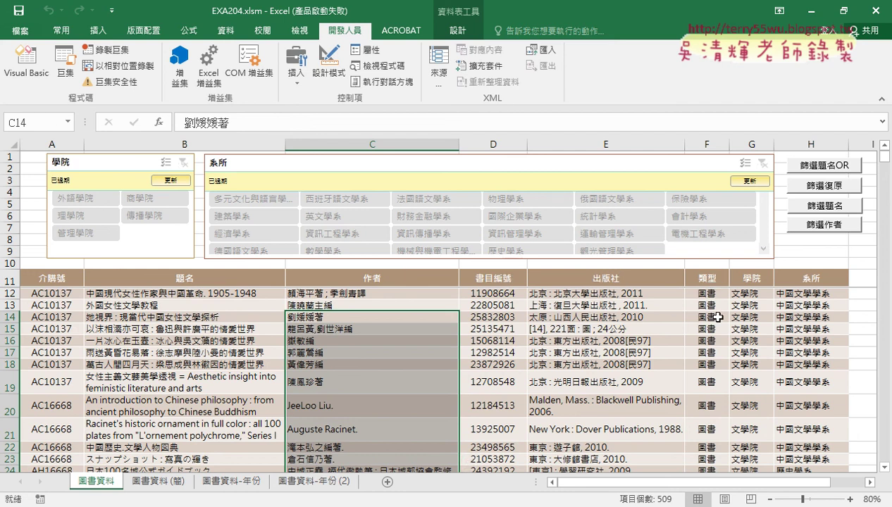
# Step: Open the VBA editor and select the Sub 篩選作者 code block
pyautogui.click(40, 71)
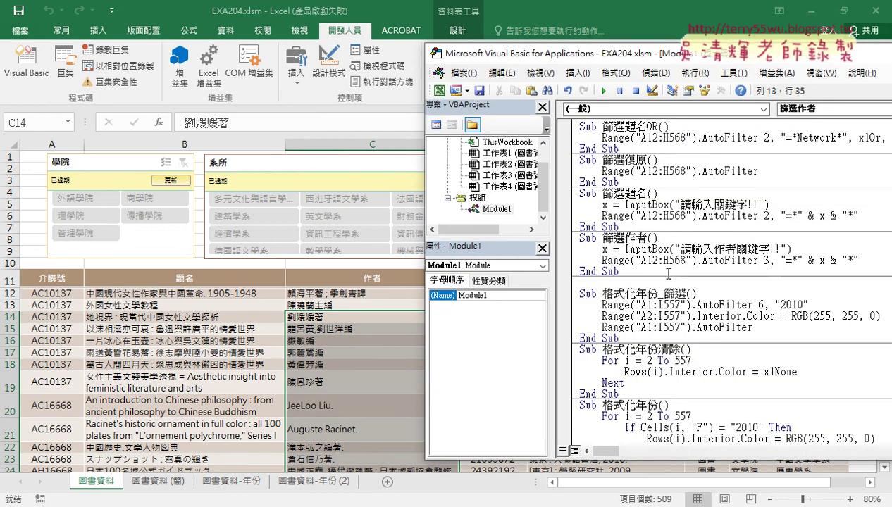
pyautogui.click(598, 259)
pyautogui.moveTo(598, 259); pyautogui.dragTo(578, 239)
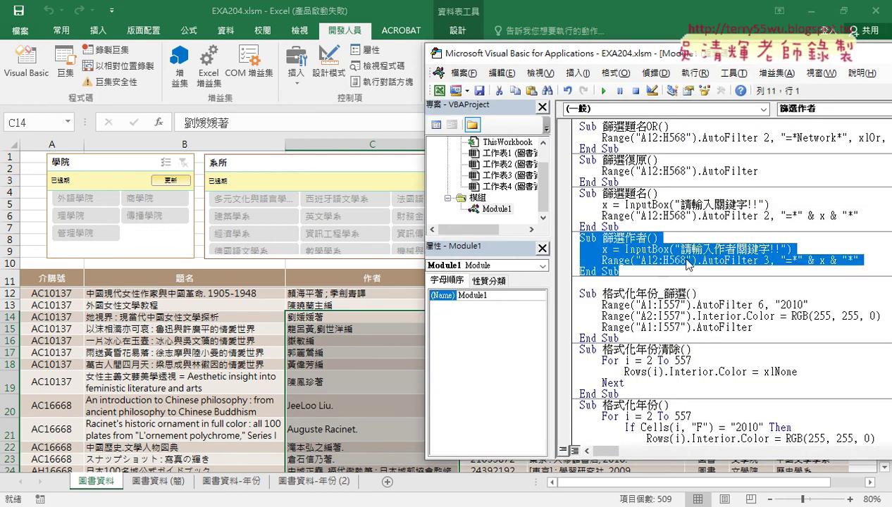